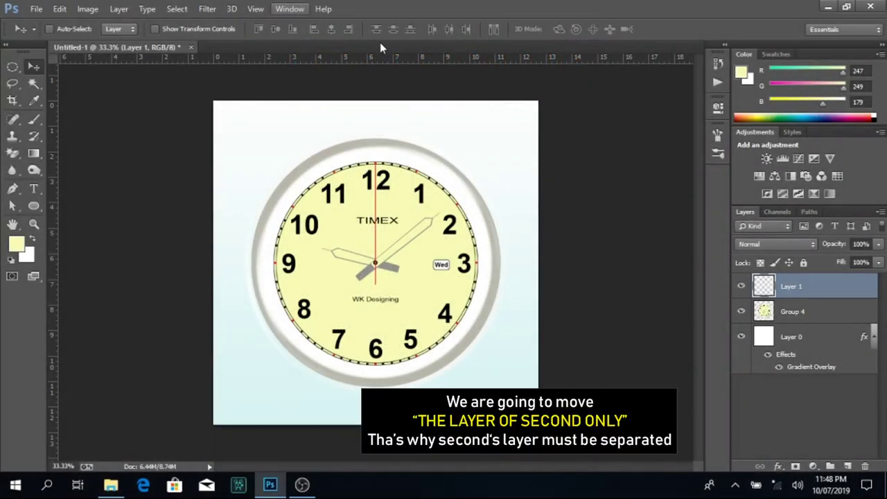
Step: Drag Layer 1's red second hand right and nudge it with Shift+Right until centred on 12
{"action": "mouse_move", "coordinate": [344, 235]}
{"action": "left_mouse_down"}
{"action": "mouse_move", "coordinate": [326, 235]}
{"action": "mouse_move", "coordinate": [355, 239]}
{"action": "left_mouse_up"}
{"action": "key", "text": "shift+Right"}
{"action": "key", "text": "shift+Right"}
{"action": "key", "text": "shift+Right"}
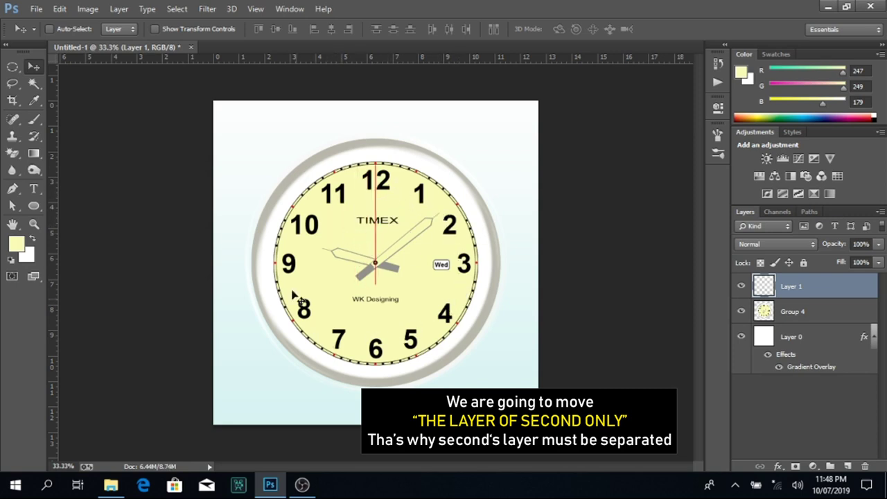
Step: Show the animation Timeline panel and zoom in on the top of the clock dial
{"action": "left_click", "coordinate": [289, 10]}
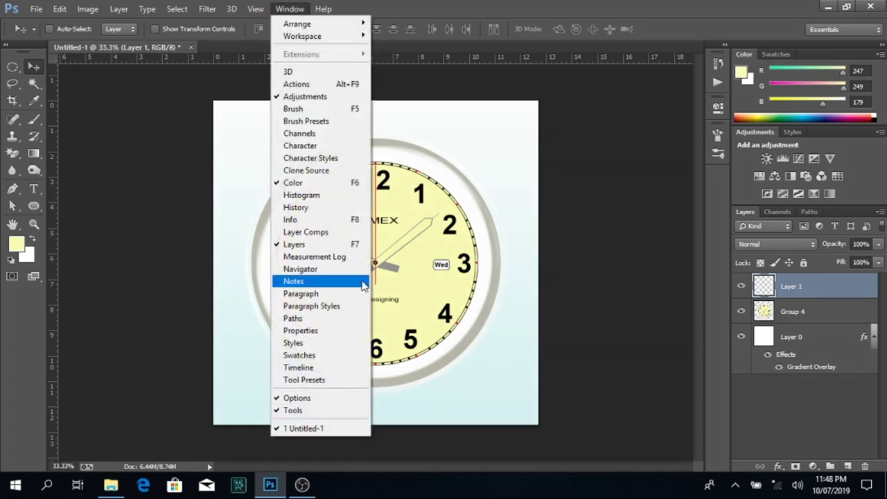
{"action": "left_click", "coordinate": [345, 368]}
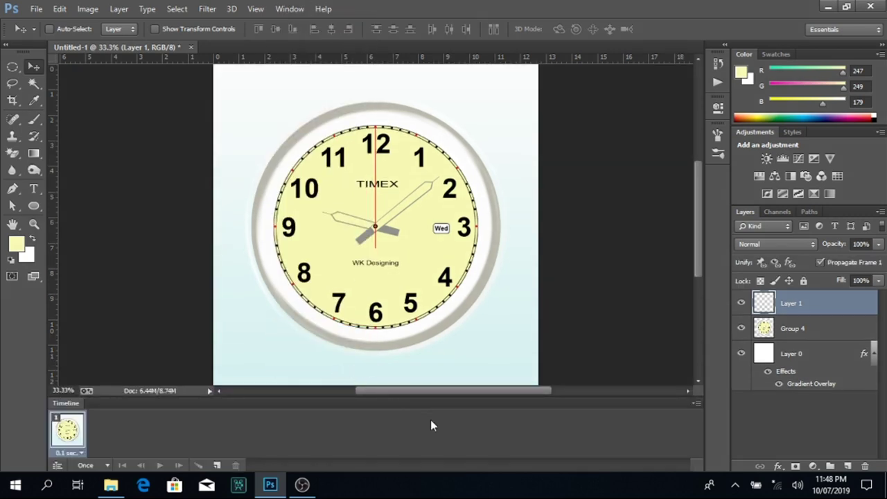
{"action": "left_click", "coordinate": [34, 224]}
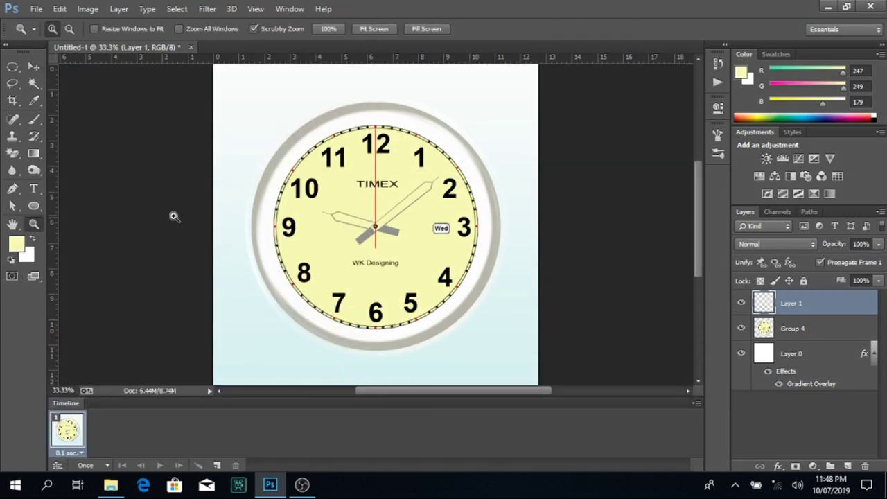
{"action": "left_click", "coordinate": [407, 208]}
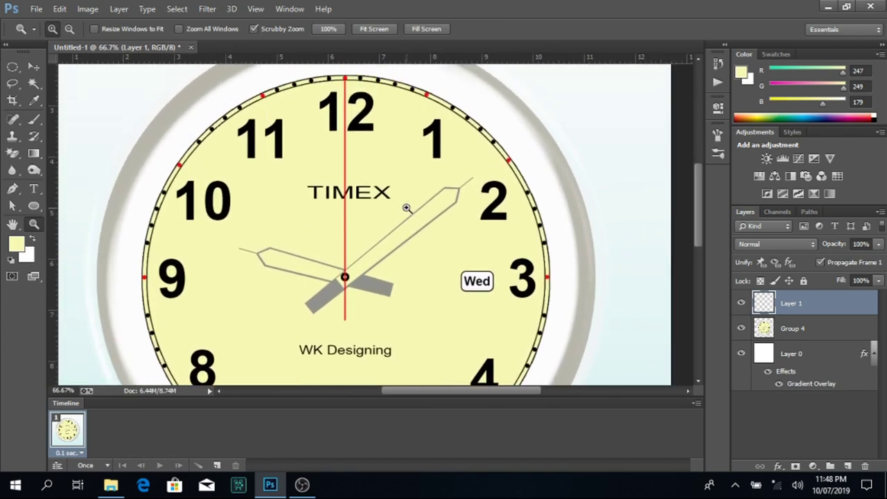
{"action": "left_click", "coordinate": [402, 211]}
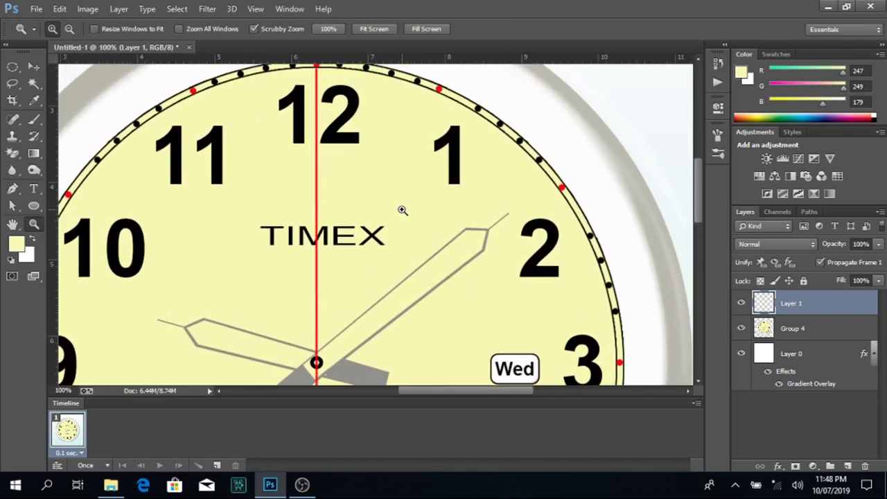
{"action": "left_click", "coordinate": [402, 208], "text": "alt"}
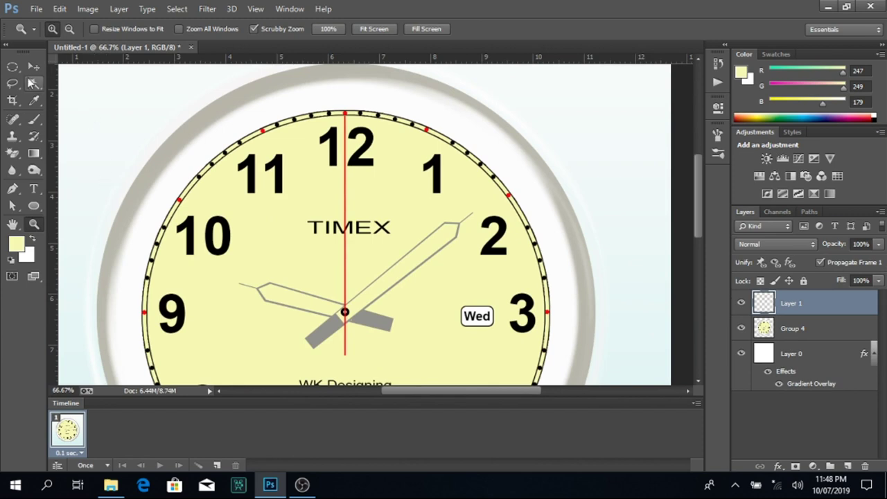
{"action": "left_click", "coordinate": [33, 66]}
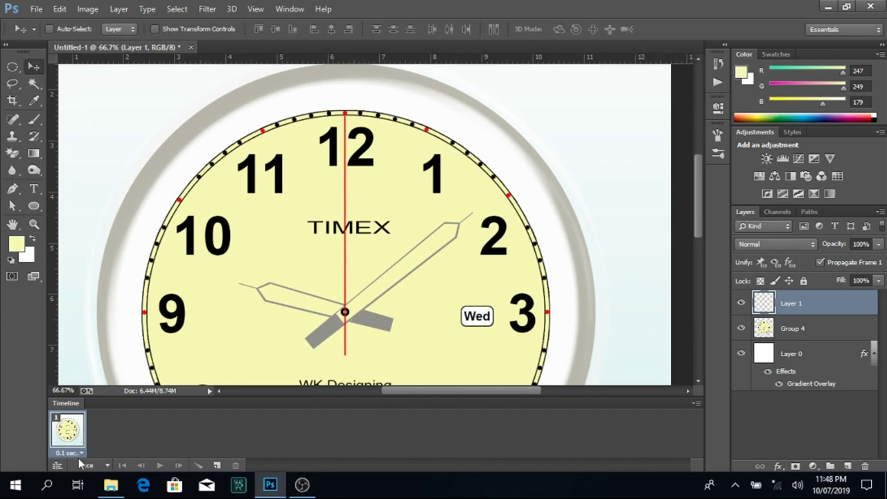
Step: Change frame 1's delay from 0.1 to a custom 1 second
{"action": "left_click", "coordinate": [80, 454]}
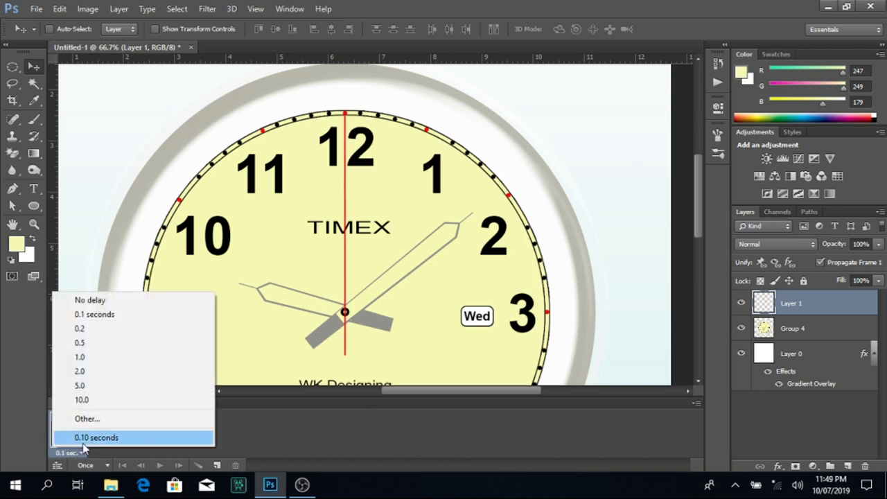
{"action": "left_click", "coordinate": [88, 422]}
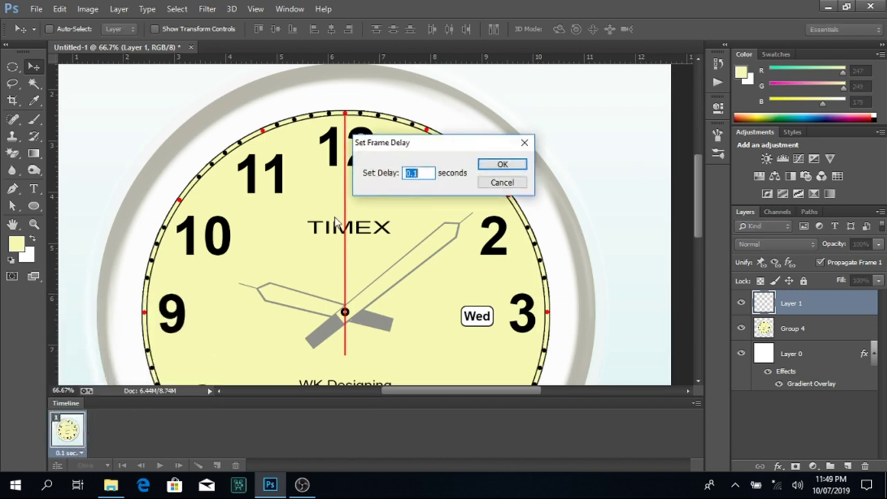
{"action": "type", "text": "1"}
{"action": "left_click", "coordinate": [499, 166]}
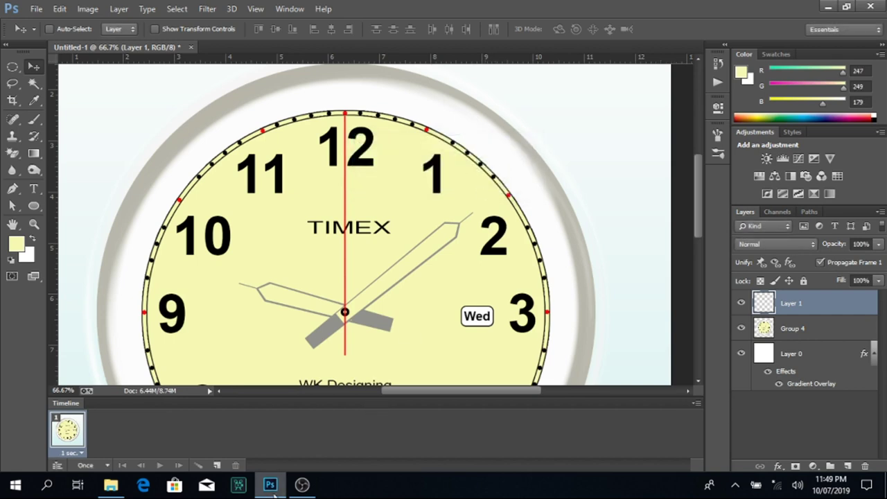
Step: Add frame 2 with a copied second hand rotated 4.64° about the clock centre, original hidden
{"action": "left_click", "coordinate": [219, 465]}
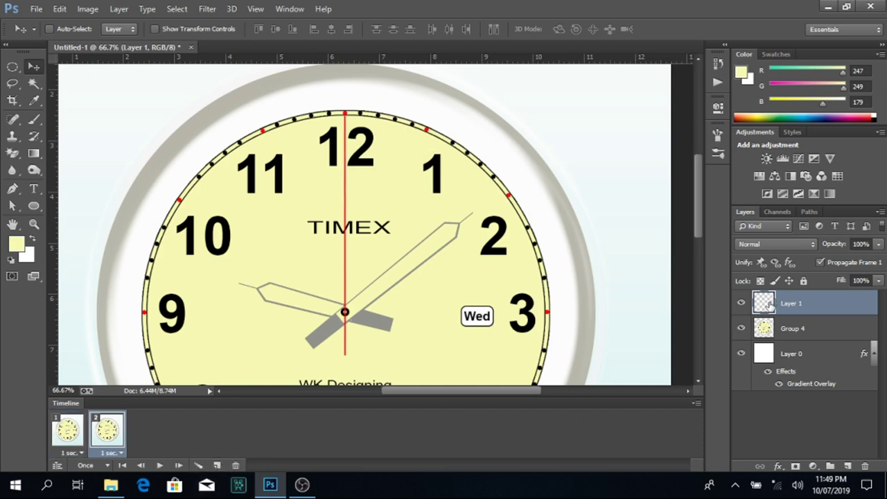
{"action": "key", "text": "ctrl+j"}
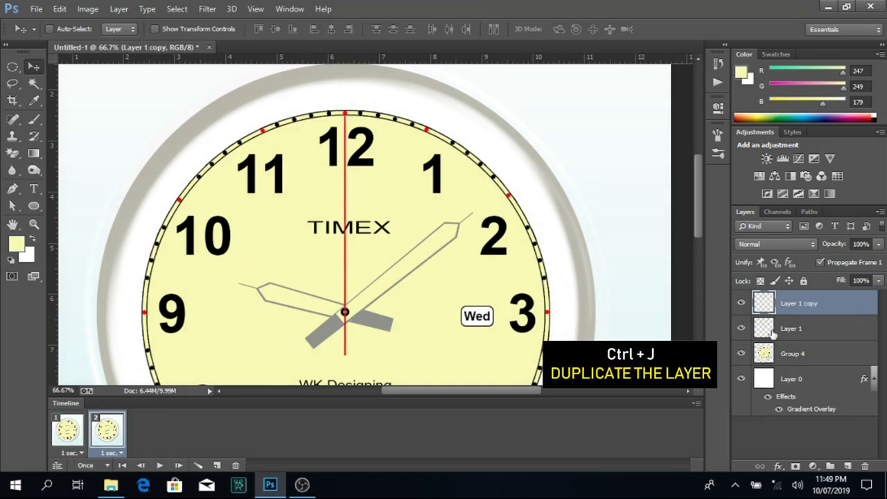
{"action": "left_click", "coordinate": [742, 329]}
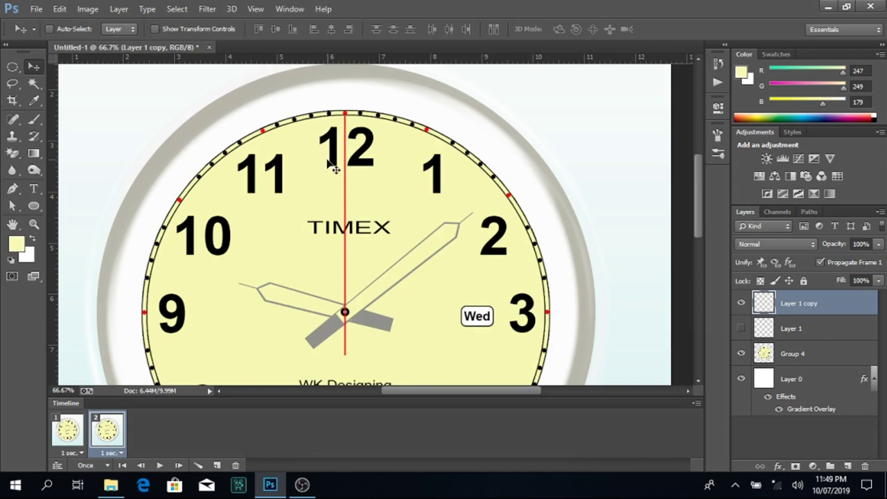
{"action": "key", "text": "ctrl+t"}
{"action": "left_click_drag", "start_coordinate": [362, 228], "coordinate": [344, 312]}
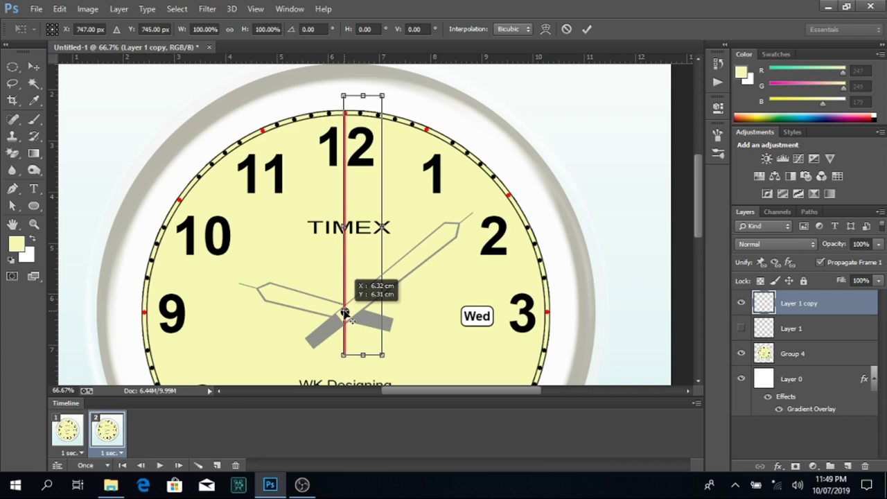
{"action": "left_click_drag", "start_coordinate": [344, 312], "coordinate": [345, 312]}
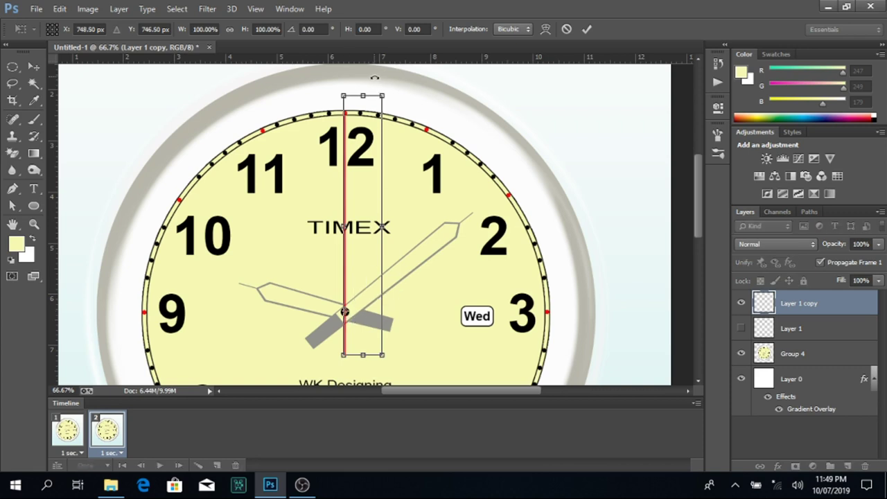
{"action": "left_click_drag", "start_coordinate": [375, 76], "coordinate": [393, 78]}
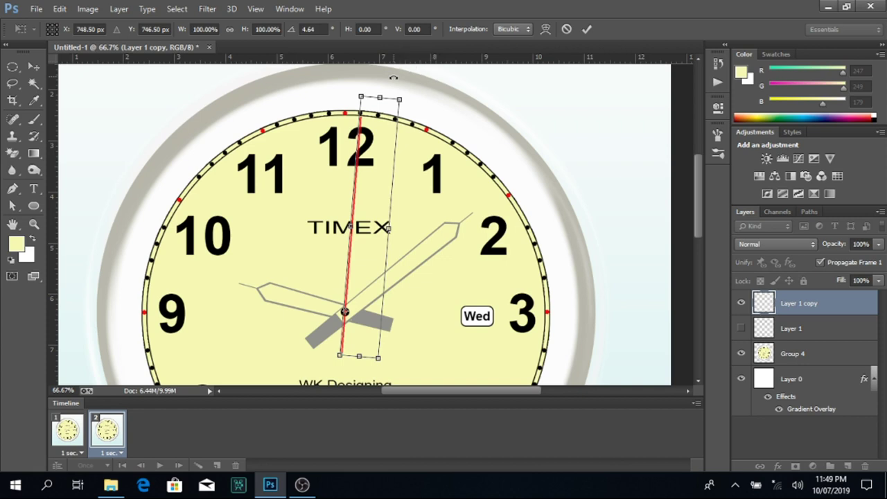
{"action": "key", "text": "Return"}
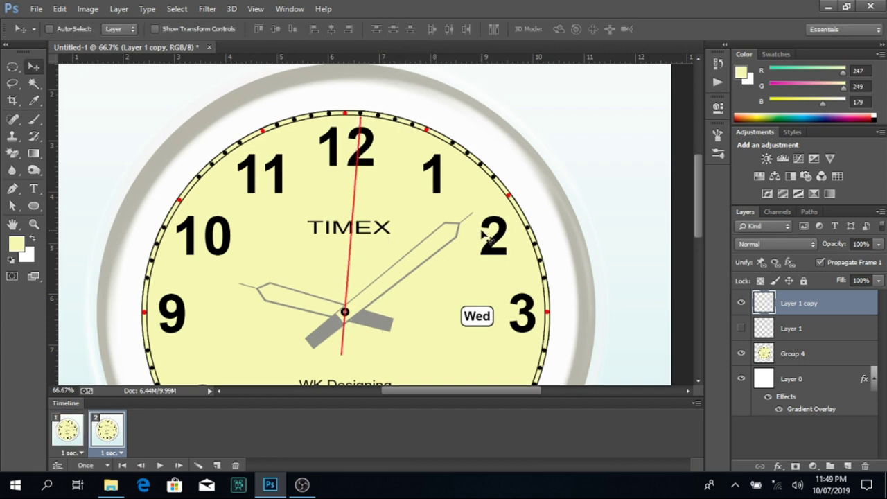
Step: Hide the tilted hand in frame 1, show it in frame 2, and duplicate that layer
{"action": "left_click", "coordinate": [70, 436]}
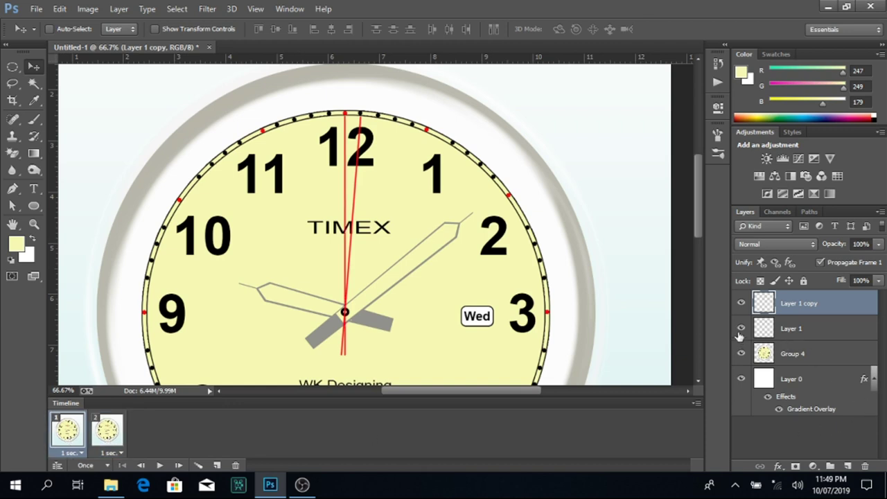
{"action": "left_click", "coordinate": [741, 304]}
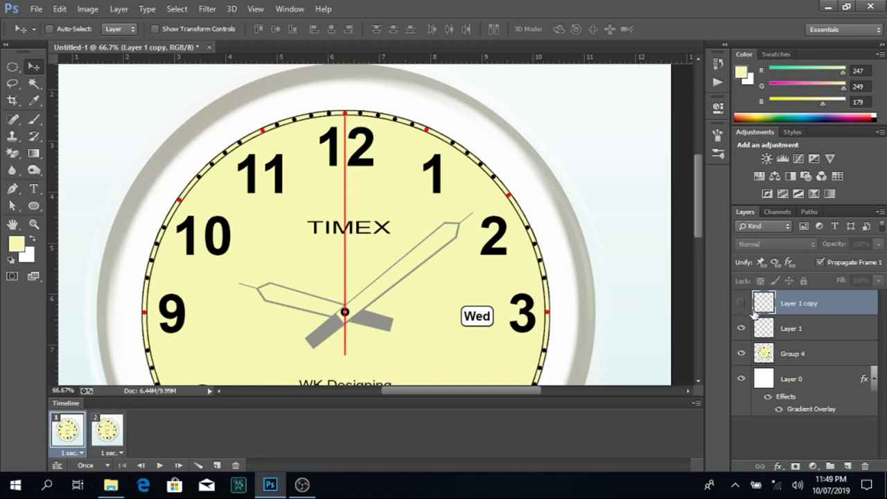
{"action": "left_click", "coordinate": [107, 431]}
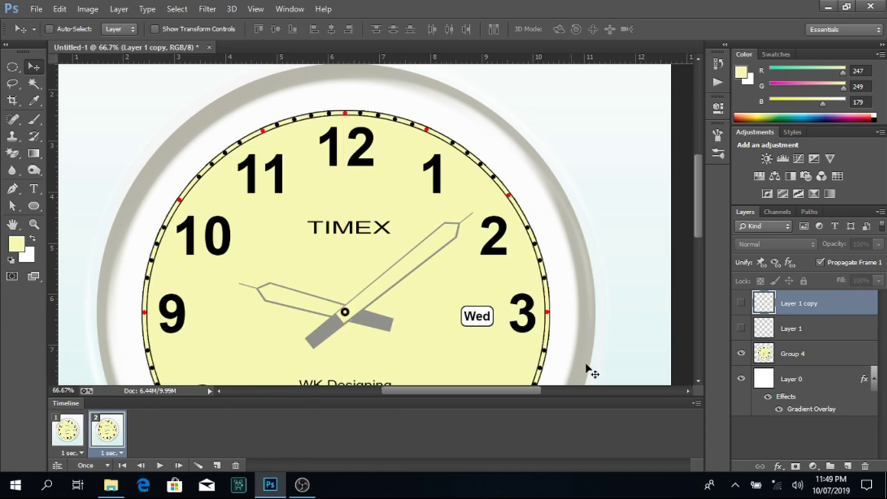
{"action": "left_click", "coordinate": [742, 302]}
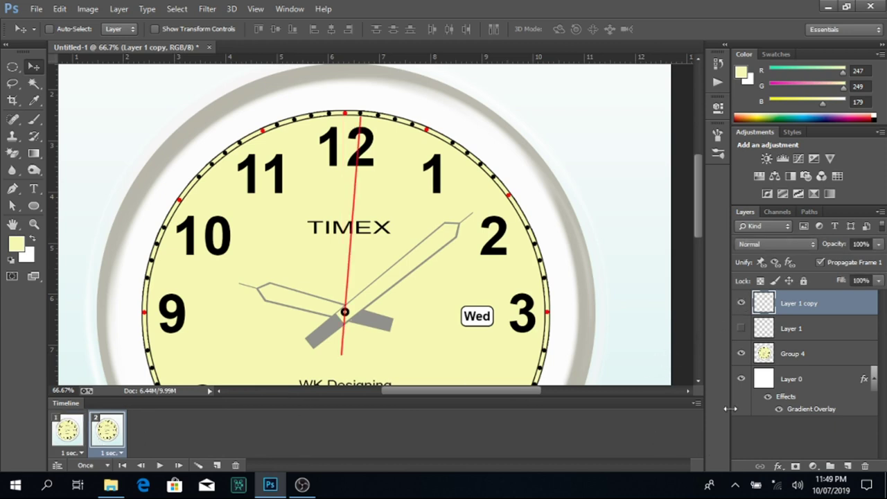
{"action": "key", "text": "ctrl+j"}
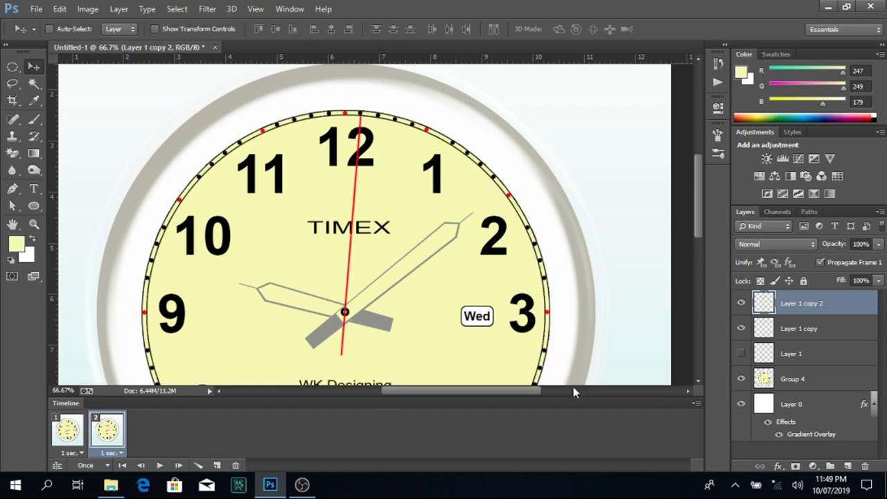
Step: Add frame 3 showing only the newest hand copy, rotated one more tick about the clock centre
{"action": "left_click", "coordinate": [743, 303]}
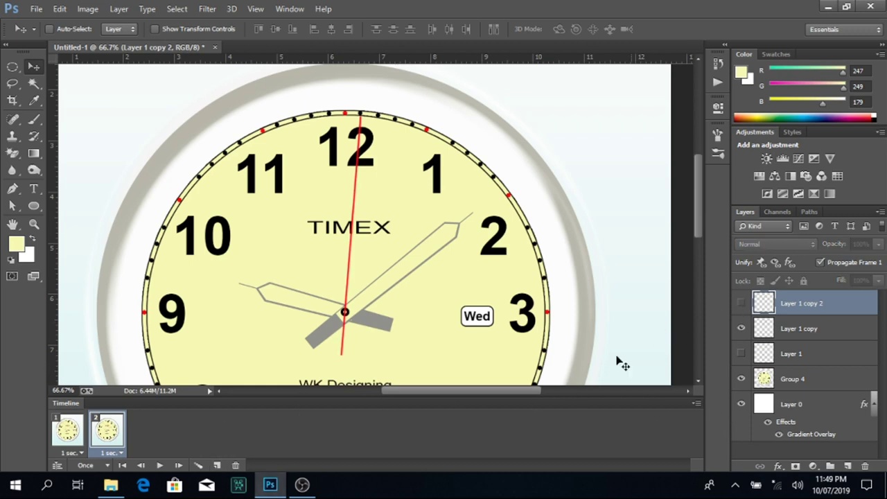
{"action": "left_click", "coordinate": [217, 466]}
{"action": "left_click", "coordinate": [742, 303]}
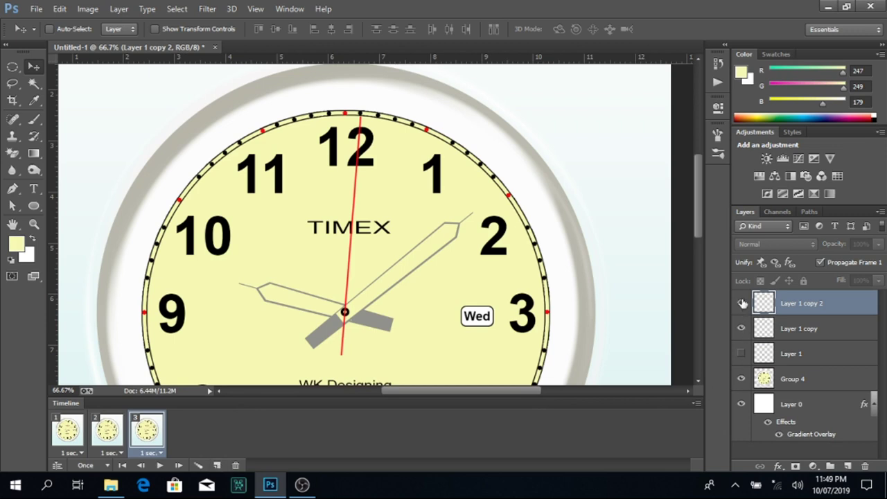
{"action": "left_click", "coordinate": [741, 329]}
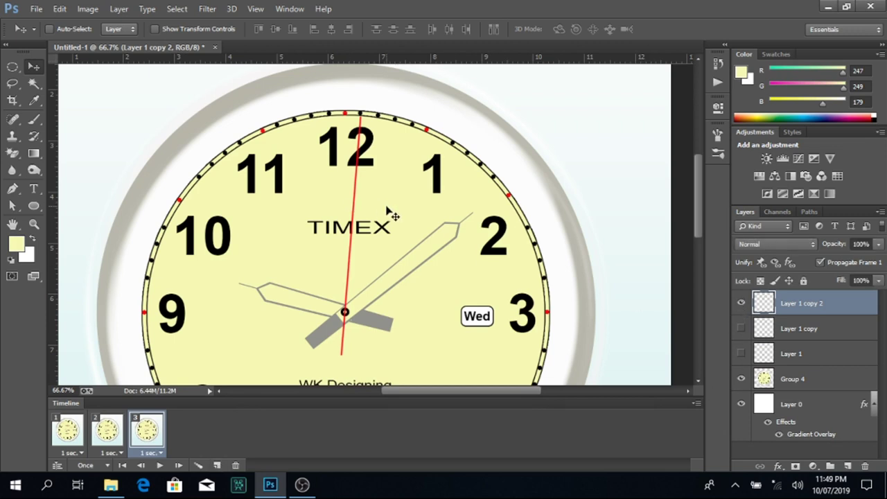
{"action": "key", "text": "ctrl+t"}
{"action": "left_click_drag", "start_coordinate": [370, 227], "coordinate": [345, 311]}
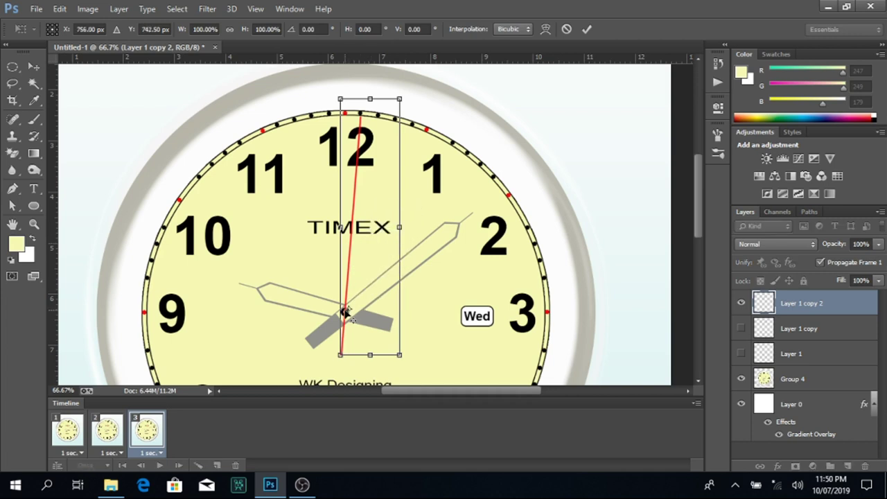
{"action": "left_click_drag", "start_coordinate": [345, 313], "coordinate": [344, 315]}
{"action": "left_click_drag", "start_coordinate": [379, 82], "coordinate": [399, 82]}
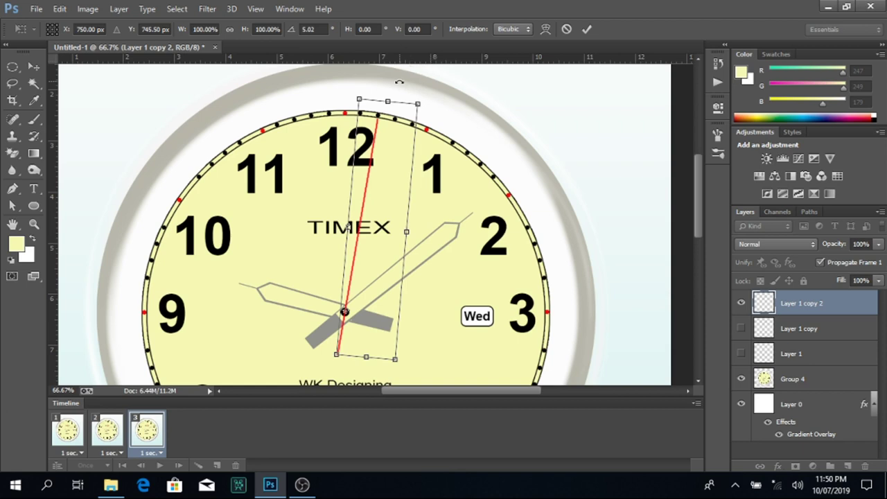
{"action": "key", "text": "Return"}
Step: Fix frame order and hand visibility so frame 1 stays upright and frame 3 tilted
{"action": "left_click_drag", "start_coordinate": [123, 433], "coordinate": [67, 435]}
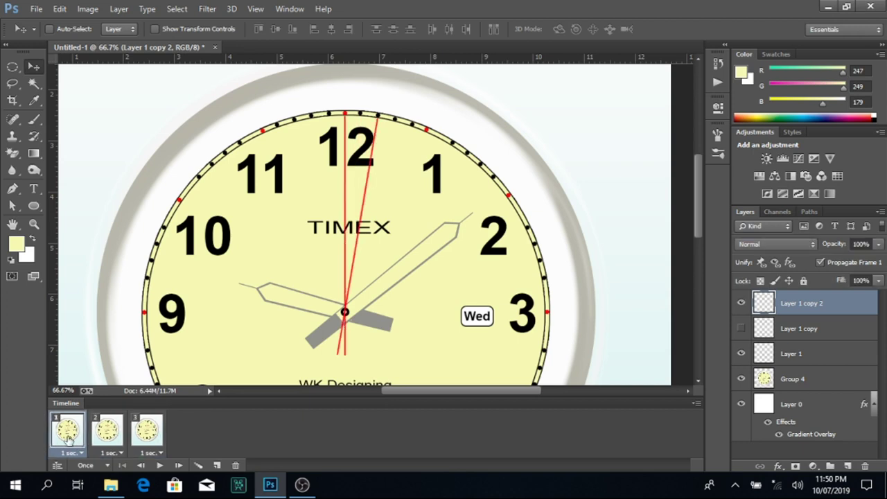
{"action": "left_click", "coordinate": [742, 305]}
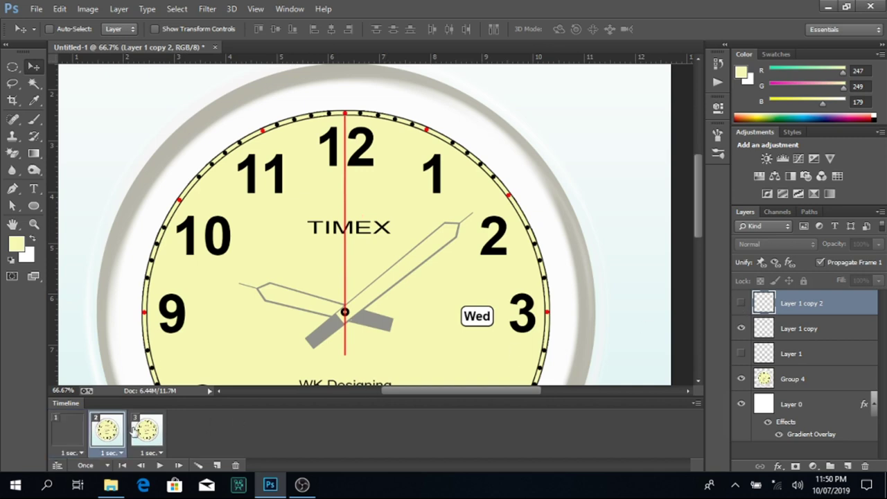
{"action": "left_click_drag", "start_coordinate": [104, 436], "coordinate": [147, 431]}
{"action": "left_click", "coordinate": [742, 303]}
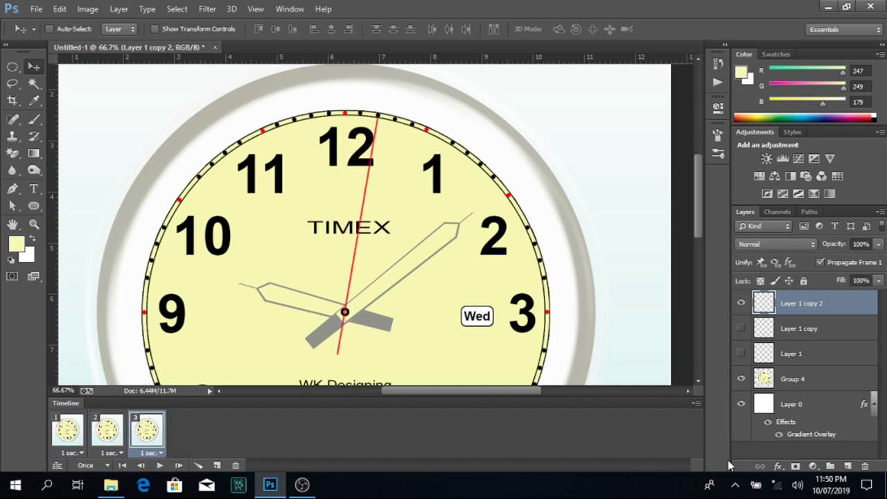
{"action": "left_click", "coordinate": [109, 431]}
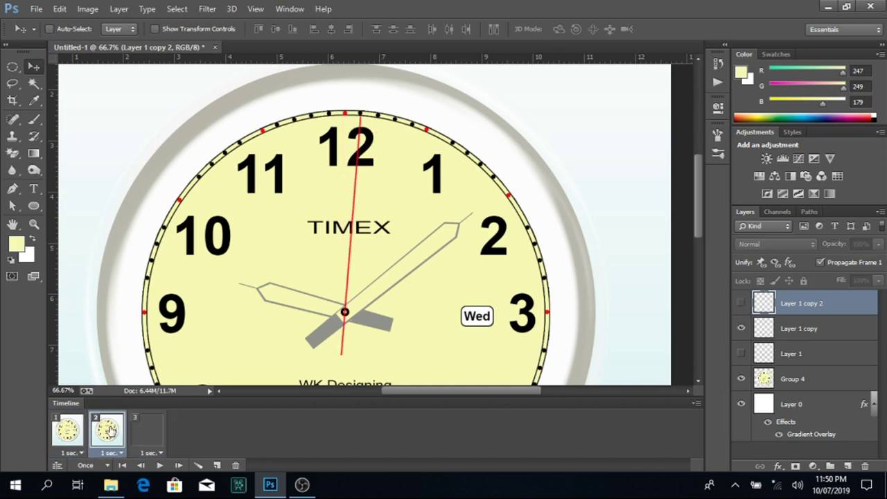
{"action": "left_click", "coordinate": [73, 433]}
{"action": "left_click", "coordinate": [145, 444]}
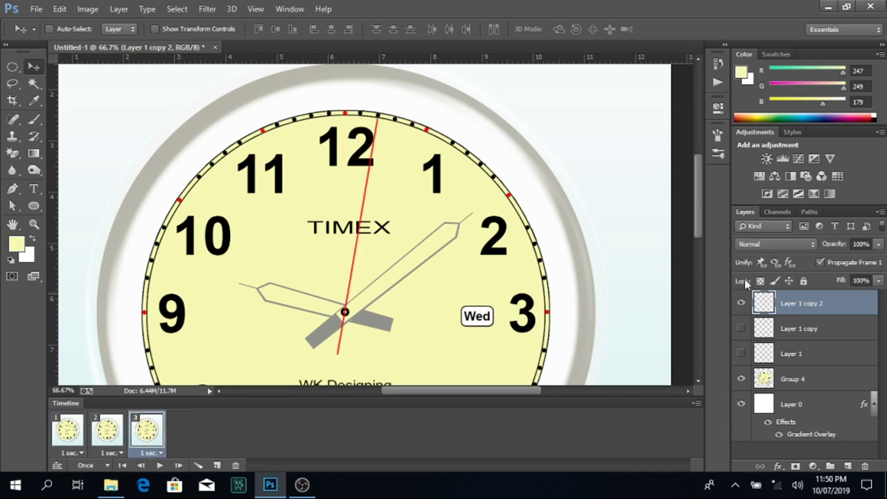
Step: Add frame 4 with a new hand copy visible only there, hiding it in earlier frames
{"action": "left_click", "coordinate": [216, 465]}
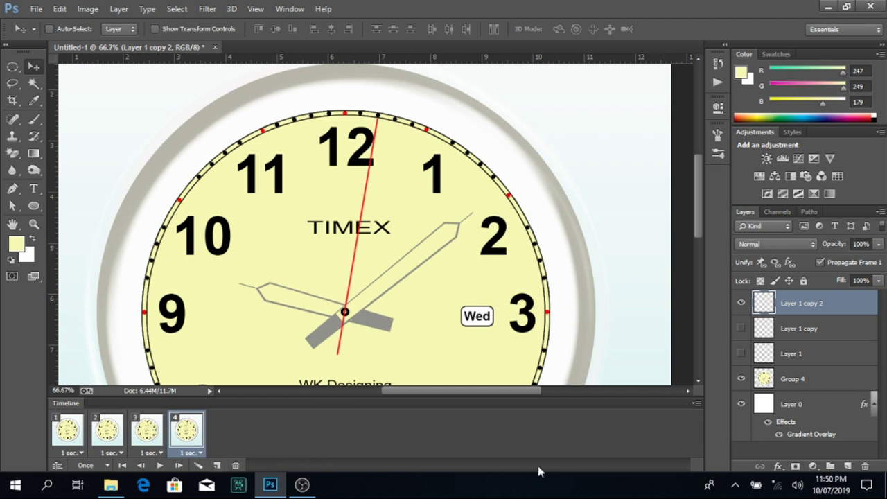
{"action": "key", "text": "ctrl+j"}
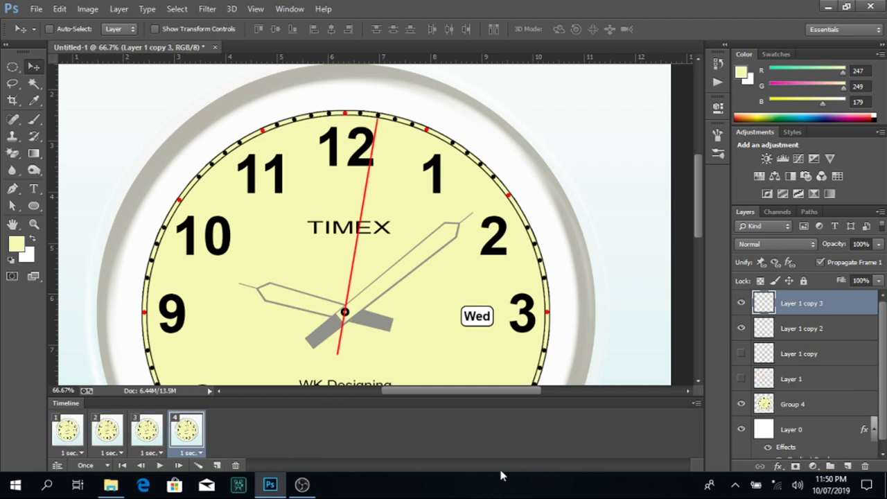
{"action": "left_click", "coordinate": [145, 434]}
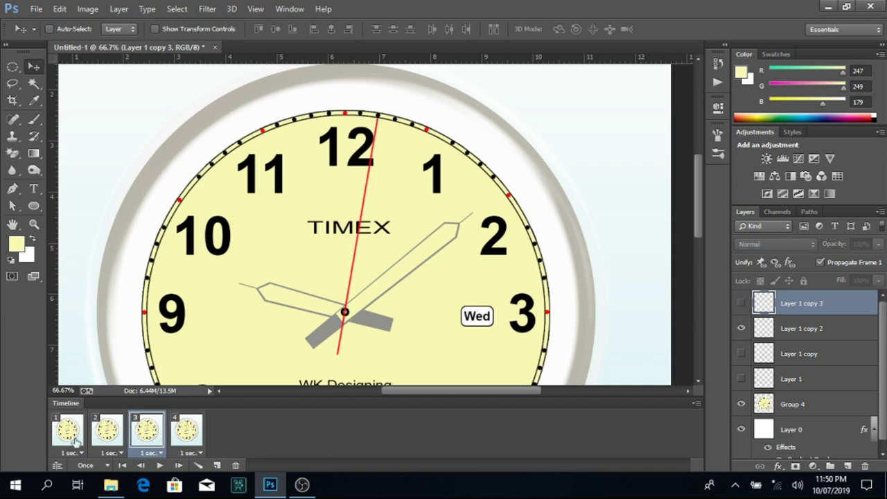
{"action": "left_click", "coordinate": [102, 435]}
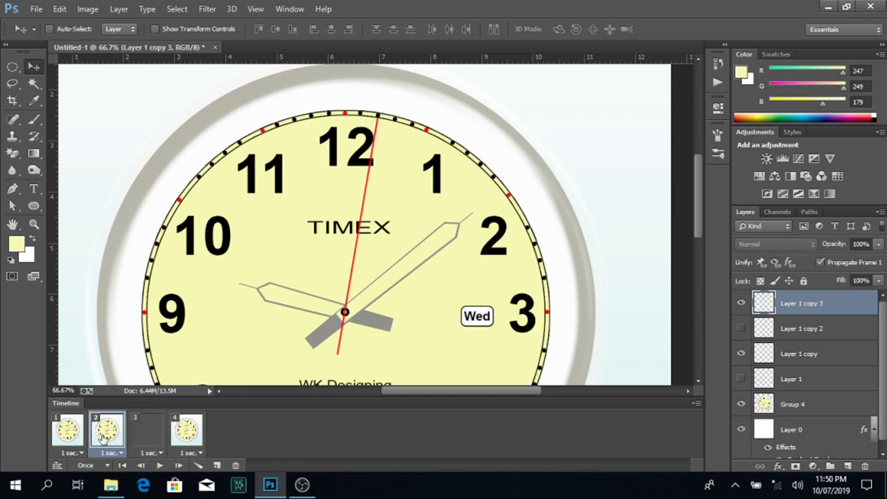
{"action": "left_click", "coordinate": [742, 304]}
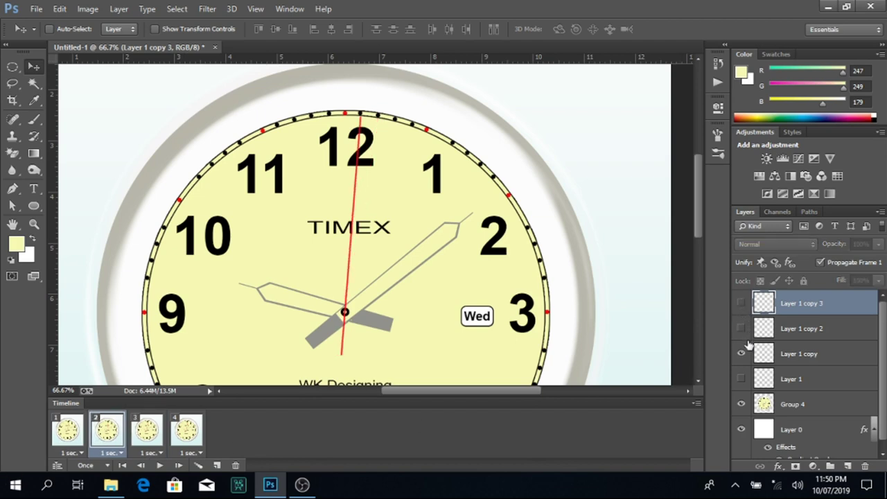
{"action": "left_click", "coordinate": [63, 441]}
{"action": "left_click", "coordinate": [741, 305]}
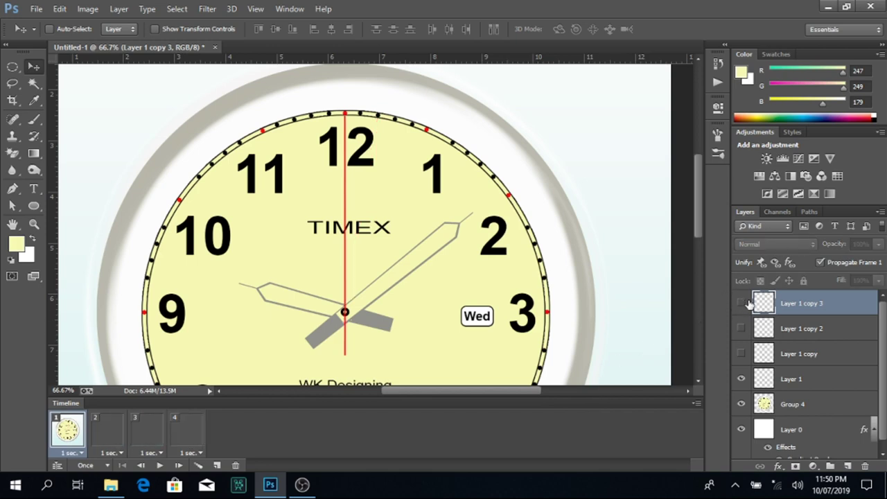
{"action": "left_click", "coordinate": [185, 429]}
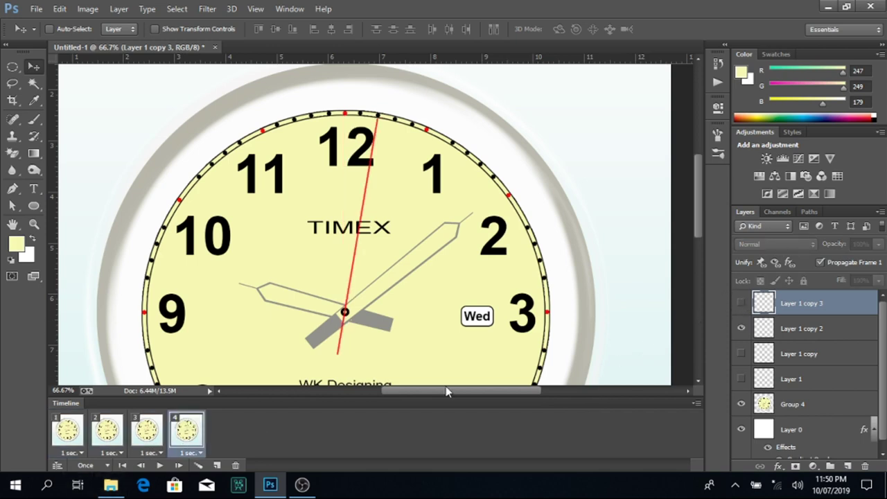
{"action": "left_click", "coordinate": [742, 304]}
{"action": "left_click", "coordinate": [741, 328]}
Step: Rotate Layer 1 copy 3 a further tick about the clock centre and add a fifth frame
{"action": "key", "text": "ctrl+t"}
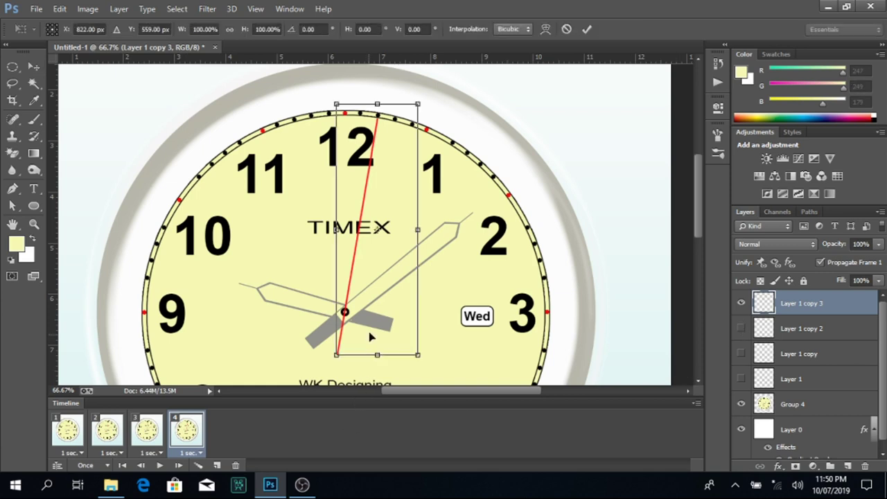
{"action": "left_click_drag", "start_coordinate": [378, 230], "coordinate": [344, 312]}
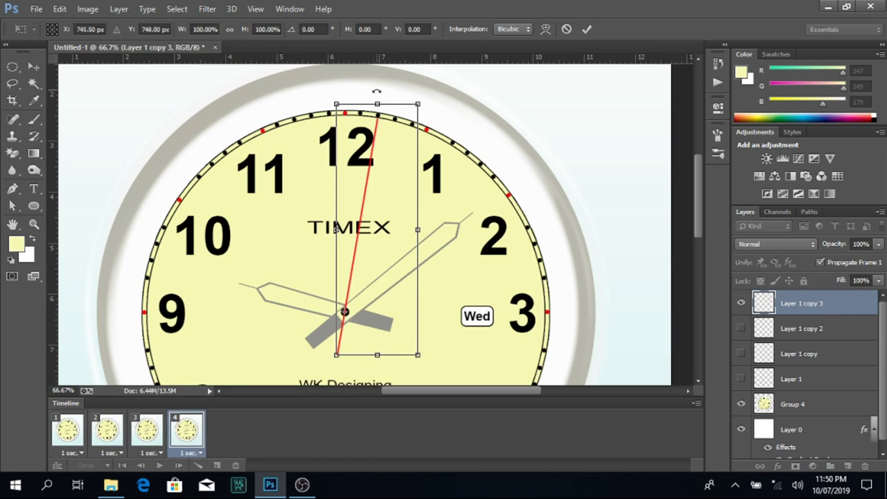
{"action": "left_click_drag", "start_coordinate": [388, 87], "coordinate": [408, 89]}
{"action": "key", "text": "Return"}
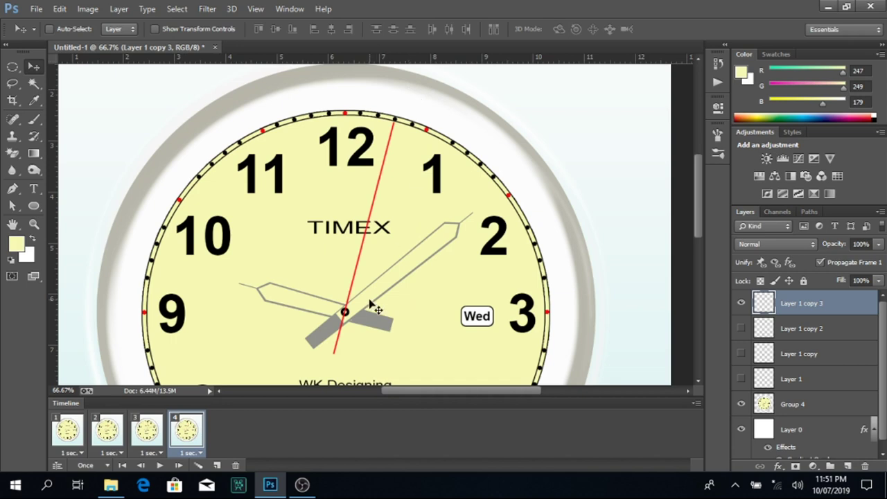
{"action": "left_click", "coordinate": [217, 465]}
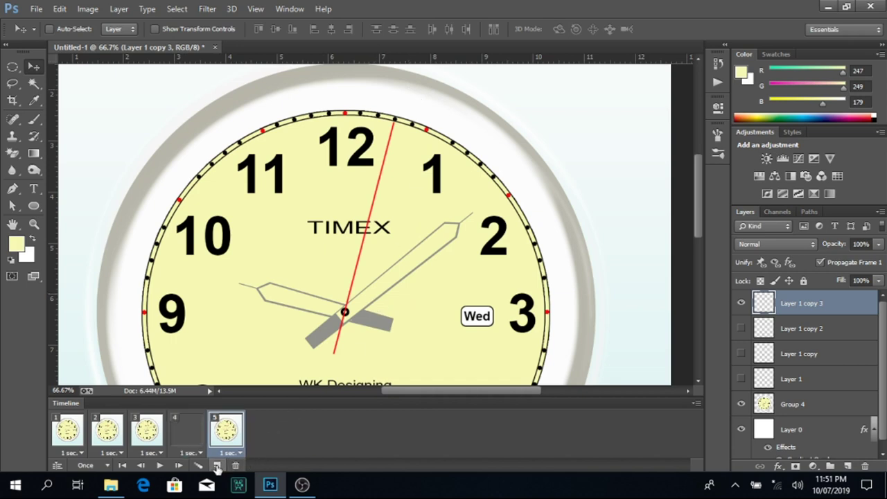
Step: Set hand-layer visibility so only the new copy shows in frame 5
{"action": "left_click", "coordinate": [741, 328]}
{"action": "key", "text": "Left"}
{"action": "key", "text": "Left"}
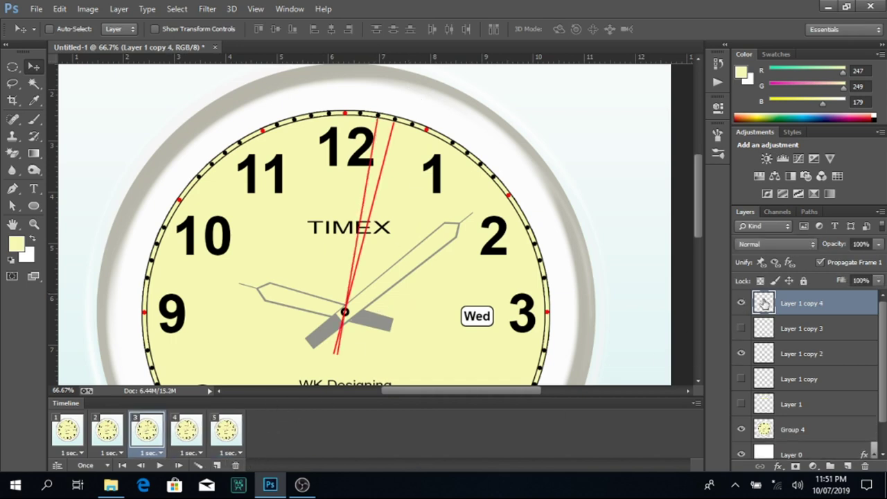
{"action": "key", "text": "Left"}
{"action": "left_click", "coordinate": [72, 433]}
{"action": "left_click", "coordinate": [227, 429]}
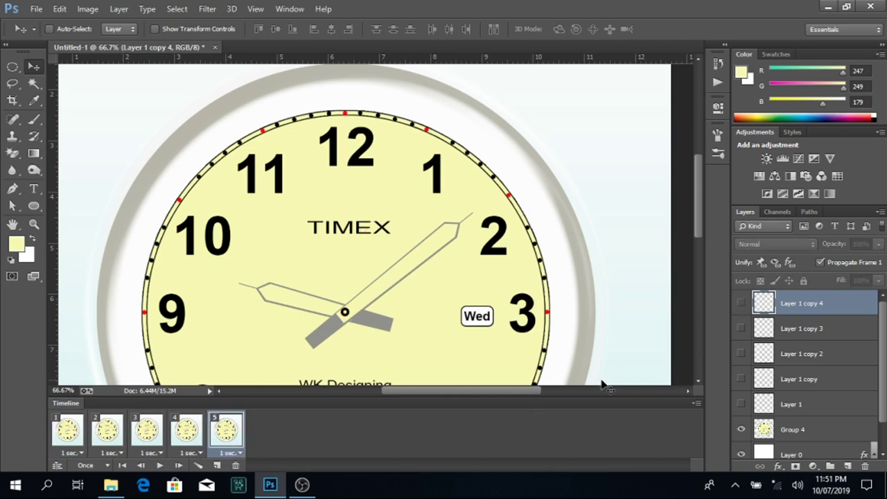
{"action": "left_click", "coordinate": [741, 303]}
Step: Rotate frame 5's hand one tick about the clock centre and play the animation to preview
{"action": "key", "text": "ctrl+t"}
{"action": "left_click_drag", "start_coordinate": [383, 233], "coordinate": [345, 312]}
{"action": "left_click_drag", "start_coordinate": [446, 65], "coordinate": [460, 87]}
{"action": "key", "text": "Return"}
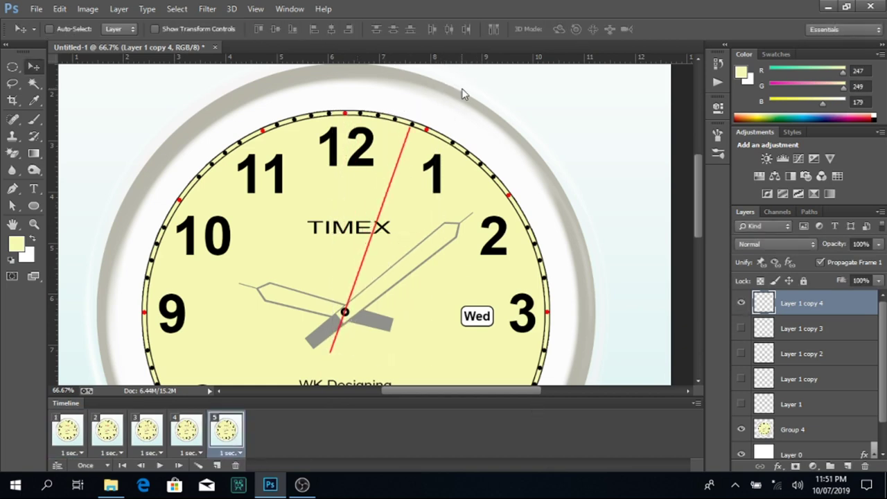
{"action": "left_click", "coordinate": [76, 435]}
{"action": "key", "text": "space"}
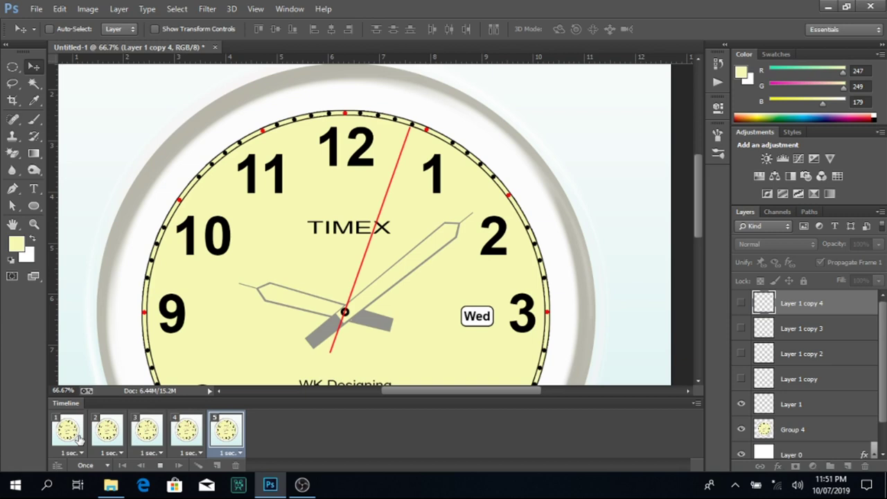
{"action": "left_click_drag", "start_coordinate": [696, 172], "coordinate": [699, 182]}
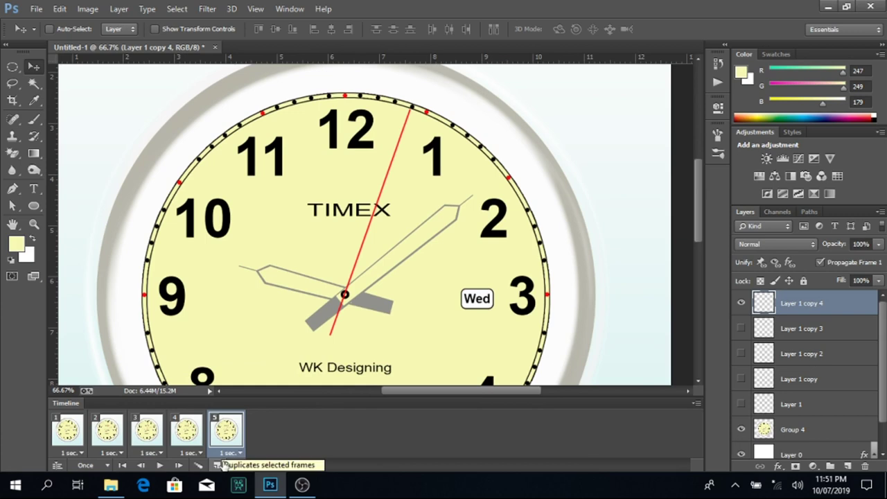
Step: Add frames 6 and 7, rotating each new hand copy a tick until it reaches the 1
{"action": "left_click", "coordinate": [217, 465]}
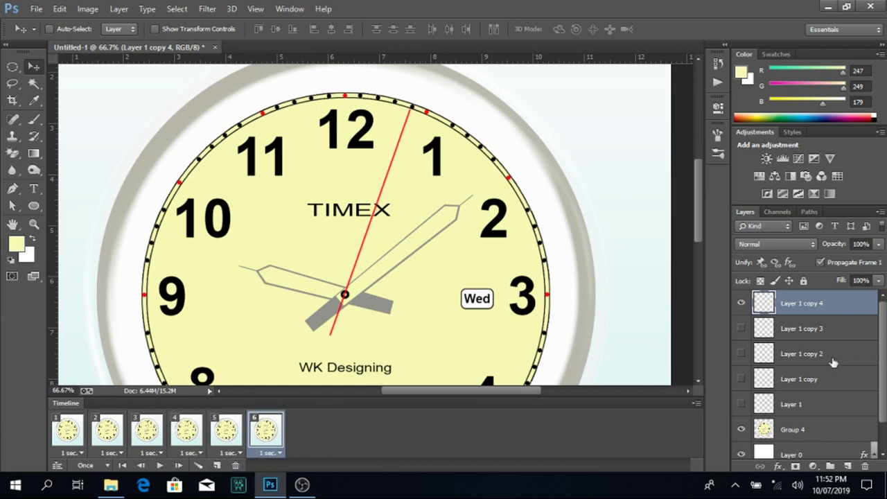
{"action": "left_click", "coordinate": [742, 328]}
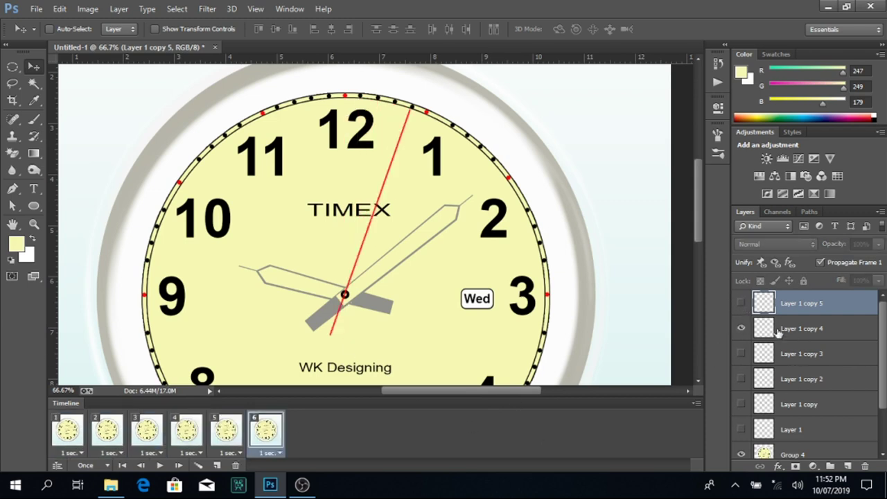
{"action": "key", "text": "ctrl+t"}
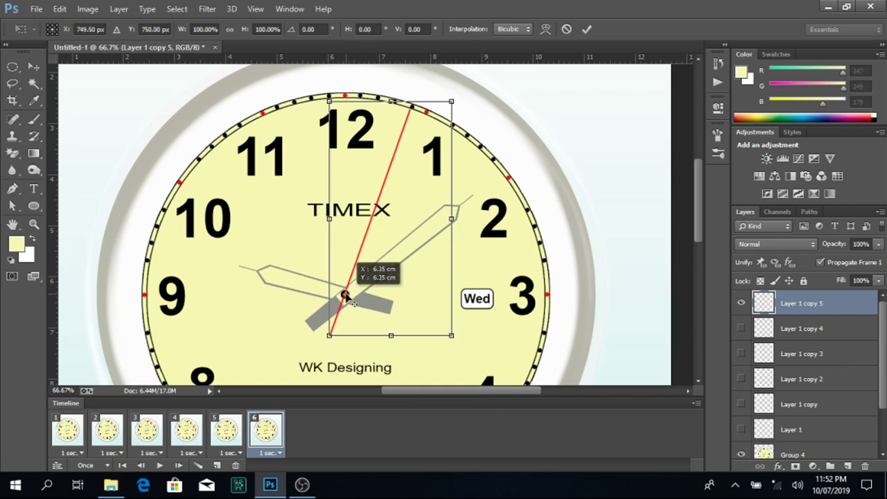
{"action": "left_click_drag", "start_coordinate": [460, 88], "coordinate": [478, 94]}
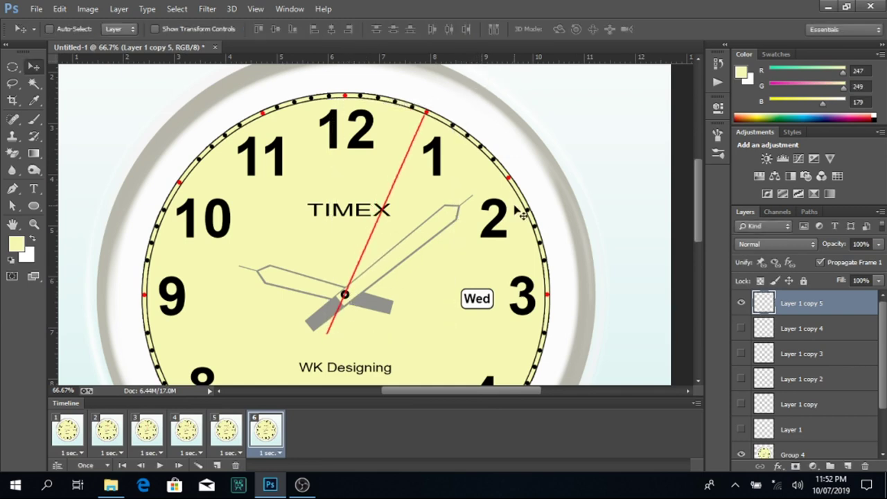
{"action": "key", "text": "ctrl+t"}
{"action": "left_click_drag", "start_coordinate": [396, 223], "coordinate": [345, 294]}
{"action": "left_click_drag", "start_coordinate": [489, 94], "coordinate": [503, 97]}
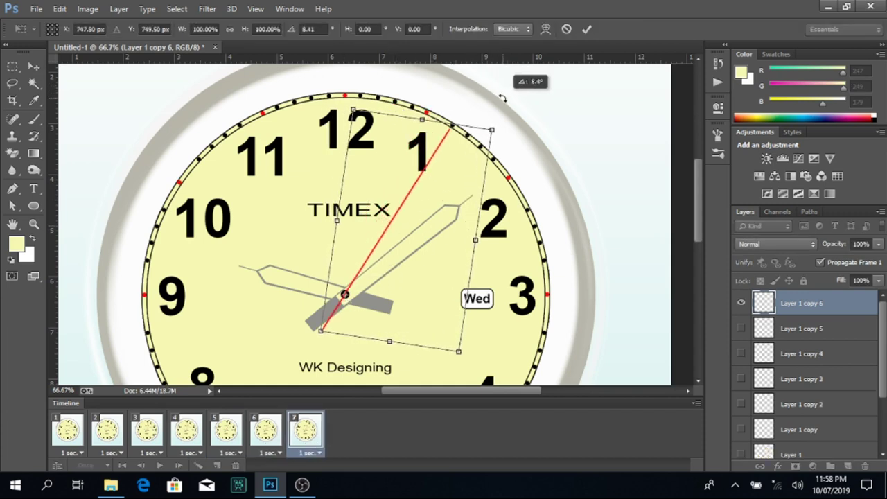
{"action": "key", "text": "Return"}
{"action": "left_click", "coordinate": [67, 431]}
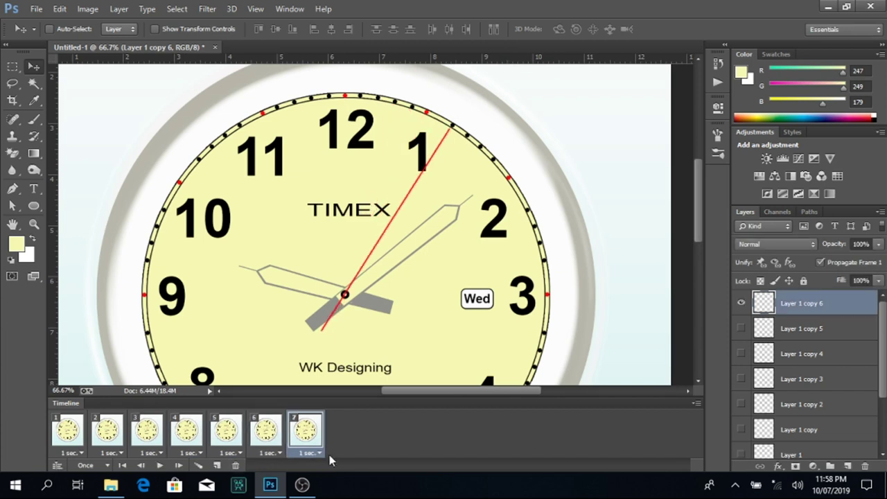
{"action": "key", "text": "ctrl+j"}
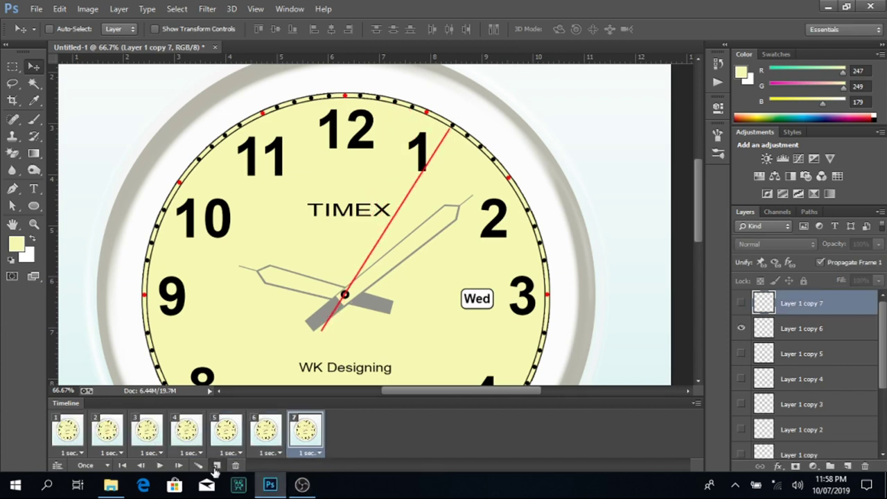
Step: Add frame 8 with the newest hand copy rotated one tick further, then preview playback
{"action": "left_click", "coordinate": [217, 465]}
{"action": "left_click", "coordinate": [741, 303]}
{"action": "left_click", "coordinate": [742, 329]}
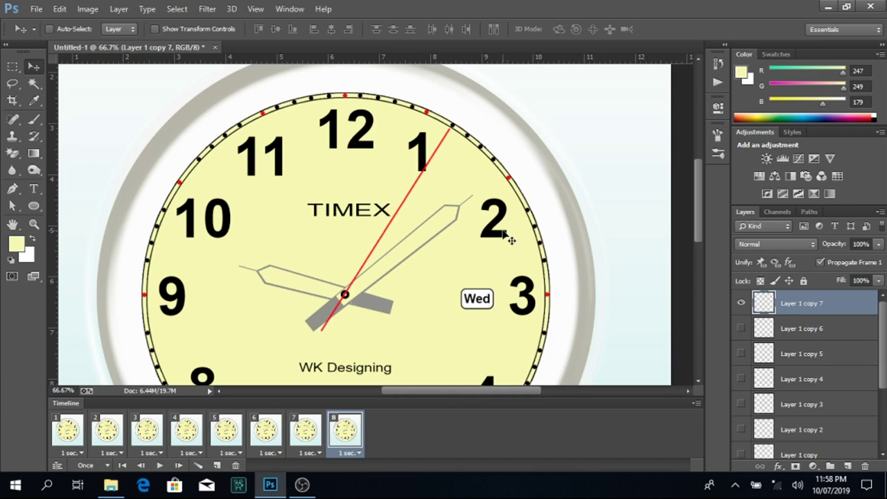
{"action": "key", "text": "ctrl+t"}
{"action": "mouse_move", "coordinate": [406, 229]}
{"action": "left_mouse_down"}
{"action": "mouse_move", "coordinate": [345, 295]}
{"action": "mouse_move", "coordinate": [354, 305]}
{"action": "left_mouse_up"}
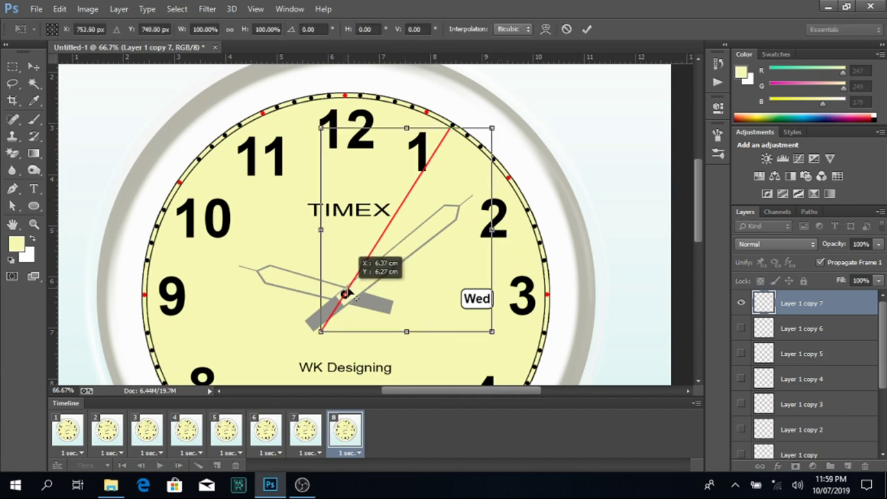
{"action": "left_click_drag", "start_coordinate": [500, 123], "coordinate": [511, 121]}
{"action": "key", "text": "Return"}
{"action": "key", "text": "space"}
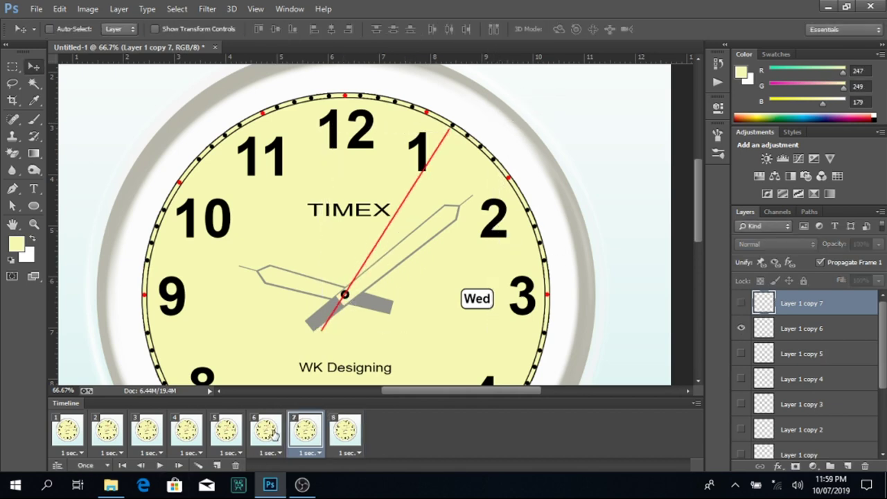
{"action": "key", "text": "Left"}
{"action": "key", "text": "Left"}
{"action": "key", "text": "Left"}
{"action": "key", "text": "Left"}
{"action": "key", "text": "Left"}
{"action": "left_click", "coordinate": [741, 305]}
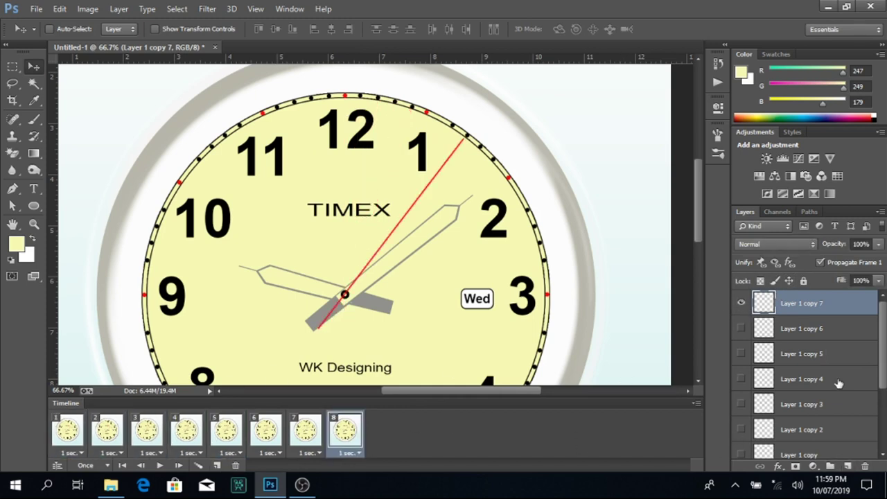
Step: Give frame 9 its own hand copy rotated one more tick about the clock centre
{"action": "key", "text": "ctrl+j"}
{"action": "key", "text": "Left"}
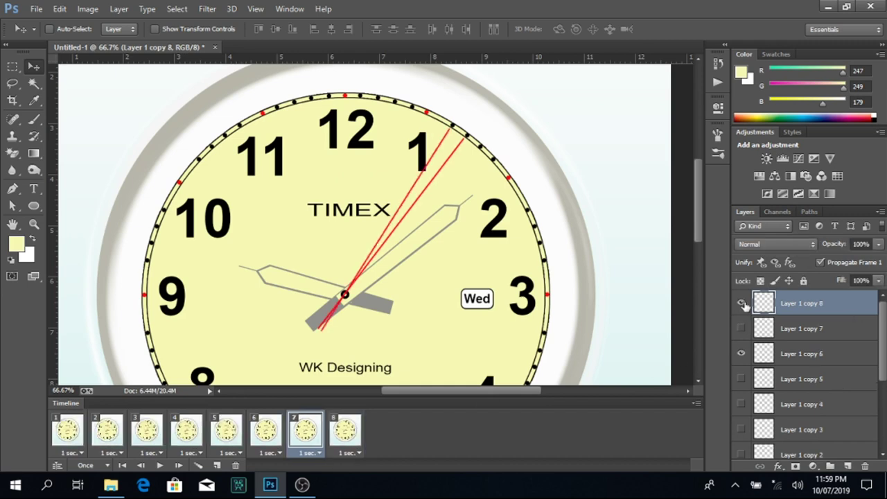
{"action": "key", "text": "Left"}
{"action": "key", "text": "Left"}
{"action": "key", "text": "Left"}
{"action": "key", "text": "Left"}
{"action": "key", "text": "Left"}
{"action": "key", "text": "Left"}
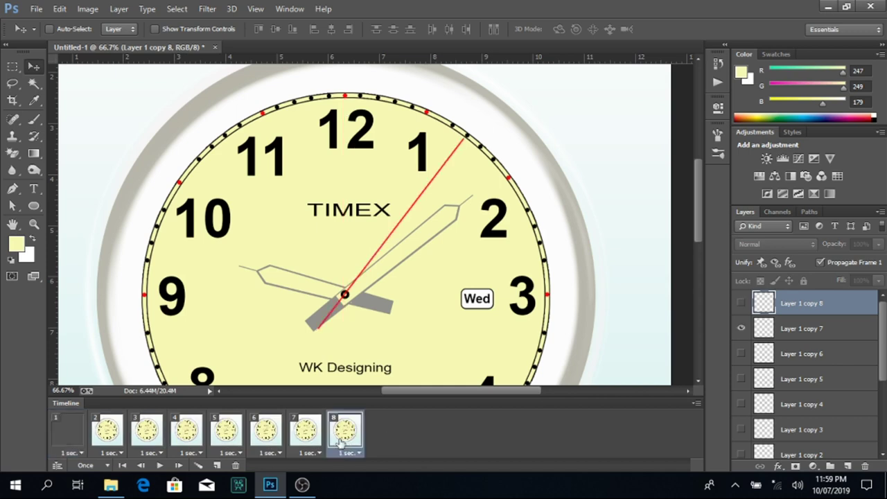
{"action": "key", "text": "Left"}
{"action": "left_click", "coordinate": [741, 328]}
{"action": "left_click", "coordinate": [741, 303]}
{"action": "key", "text": "ctrl+t"}
{"action": "left_click_drag", "start_coordinate": [411, 234], "coordinate": [345, 294]}
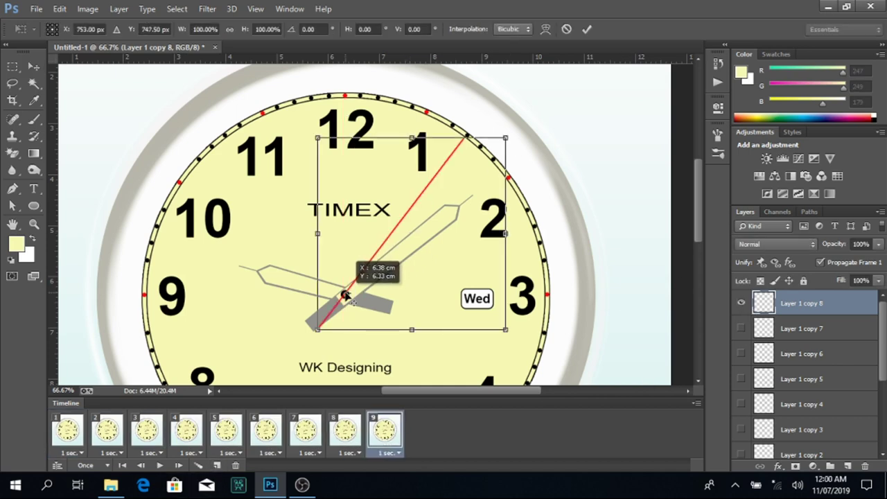
{"action": "left_click_drag", "start_coordinate": [544, 129], "coordinate": [565, 114]}
{"action": "key", "text": "Return"}
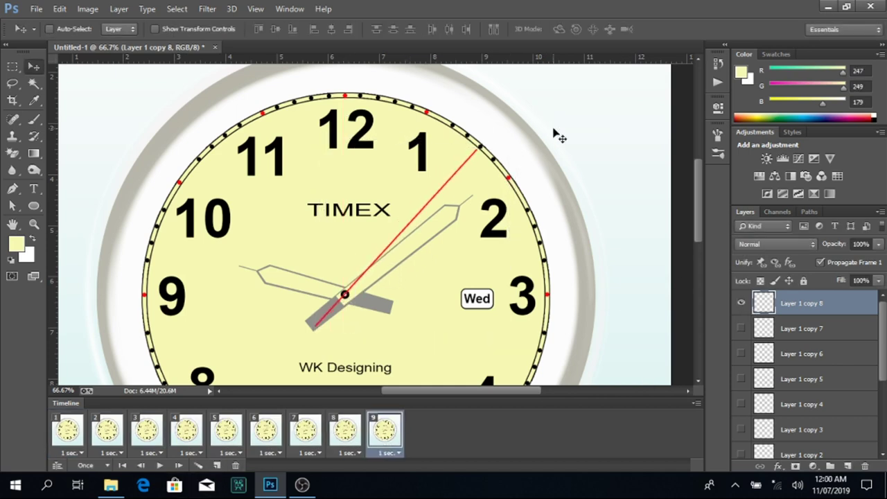
{"action": "key", "text": "Right"}
{"action": "key", "text": "Right"}
{"action": "key", "text": "Right"}
{"action": "key", "text": "Right"}
{"action": "key", "text": "Right"}
{"action": "key", "text": "Right"}
{"action": "key", "text": "Right"}
{"action": "key", "text": "Right"}
Step: Add frame 10 with Layer 1 copy 9 turned one tick further
{"action": "left_click", "coordinate": [218, 466]}
{"action": "left_click", "coordinate": [741, 303]}
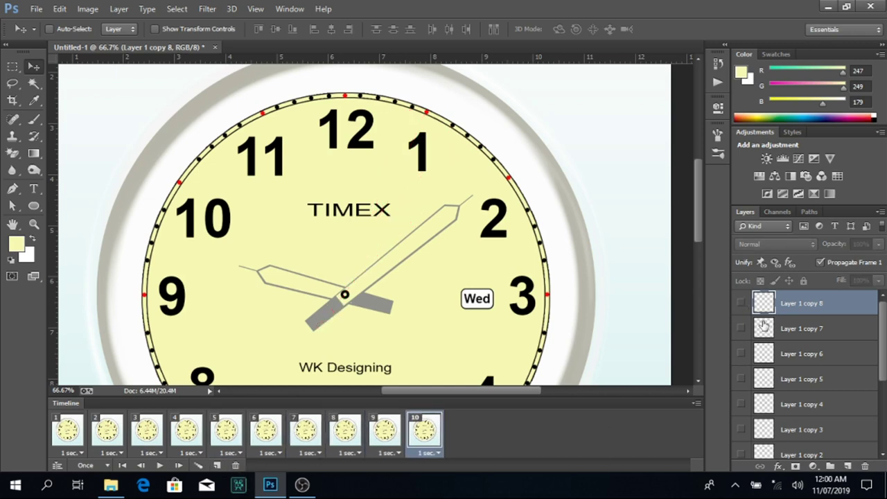
{"action": "key", "text": "ctrl+j"}
{"action": "key", "text": "ctrl+t"}
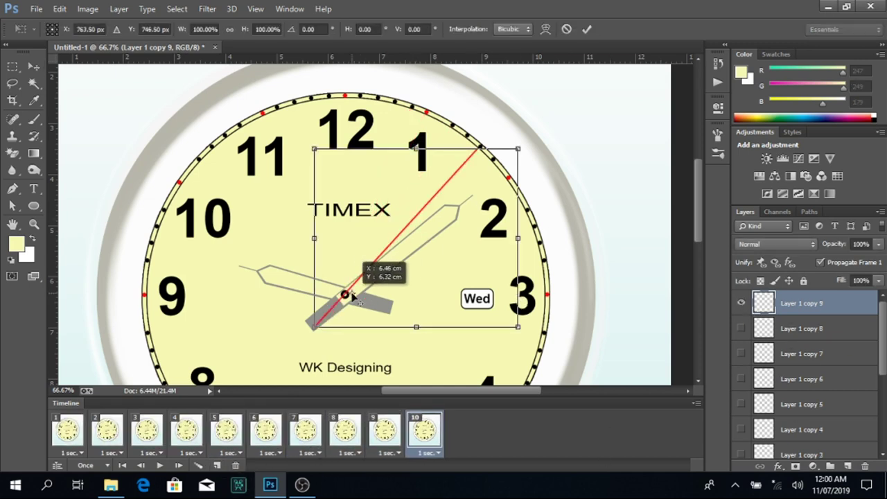
{"action": "left_click_drag", "start_coordinate": [526, 129], "coordinate": [549, 139]}
{"action": "key", "text": "Return"}
{"action": "key", "text": "Left"}
{"action": "key", "text": "Left"}
{"action": "key", "text": "Left"}
{"action": "key", "text": "Left"}
{"action": "key", "text": "Left"}
{"action": "key", "text": "Right"}
{"action": "key", "text": "Right"}
{"action": "key", "text": "Right"}
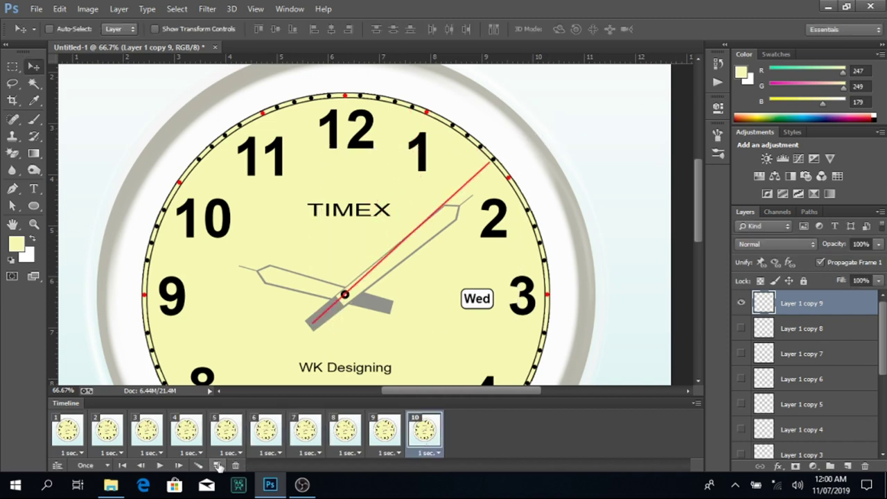
{"action": "left_click", "coordinate": [218, 465]}
{"action": "key", "text": "ctrl+z"}
{"action": "key", "text": "ctrl+j"}
Step: Hide the new second-hand layer, add frame 11, and go back to frame 1
{"action": "left_click", "coordinate": [741, 303]}
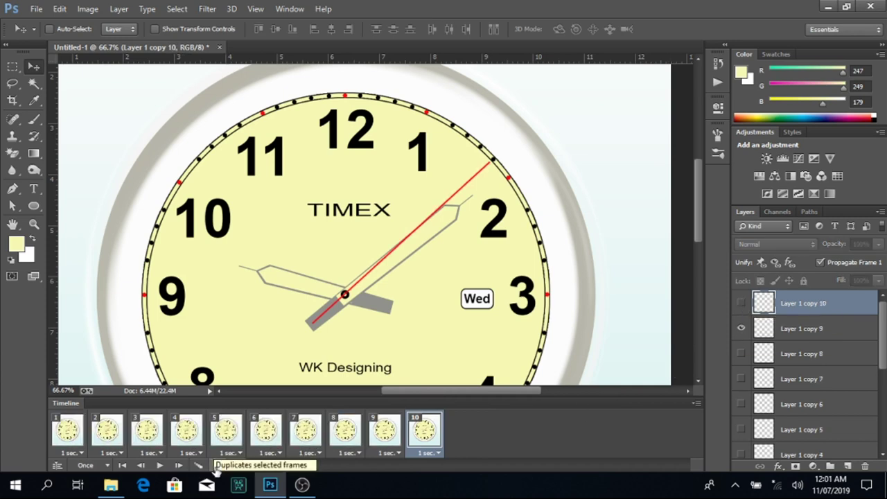
{"action": "left_click", "coordinate": [218, 466]}
{"action": "left_click", "coordinate": [741, 329]}
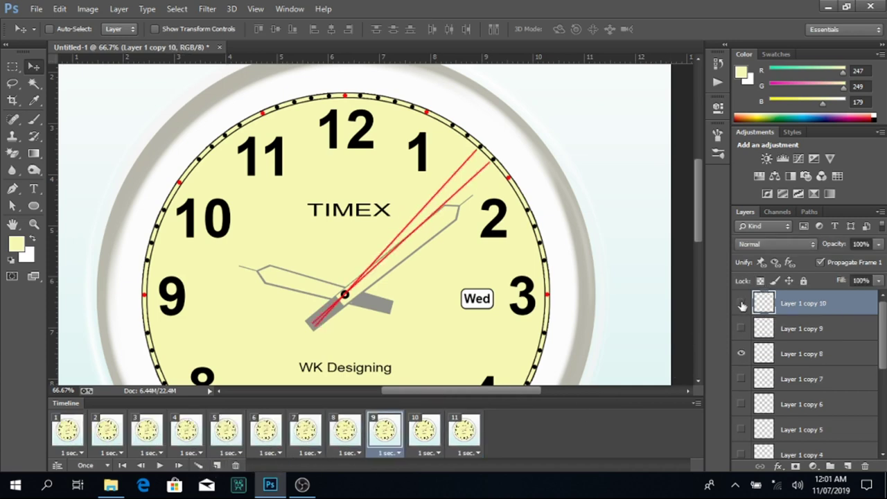
{"action": "left_click", "coordinate": [72, 435]}
{"action": "left_click", "coordinate": [739, 303]}
Step: Preview frames 2 through 10 in turn, ending on the new frame 11
{"action": "left_click", "coordinate": [741, 306]}
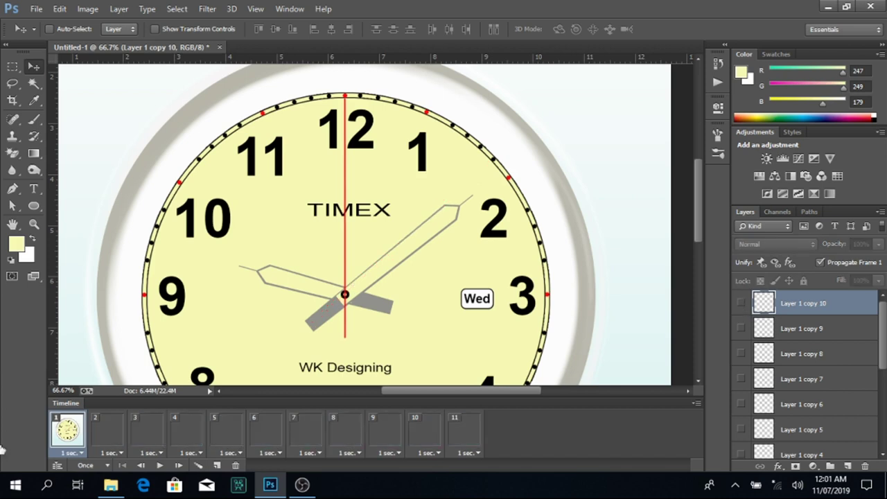
{"action": "left_click", "coordinate": [104, 433]}
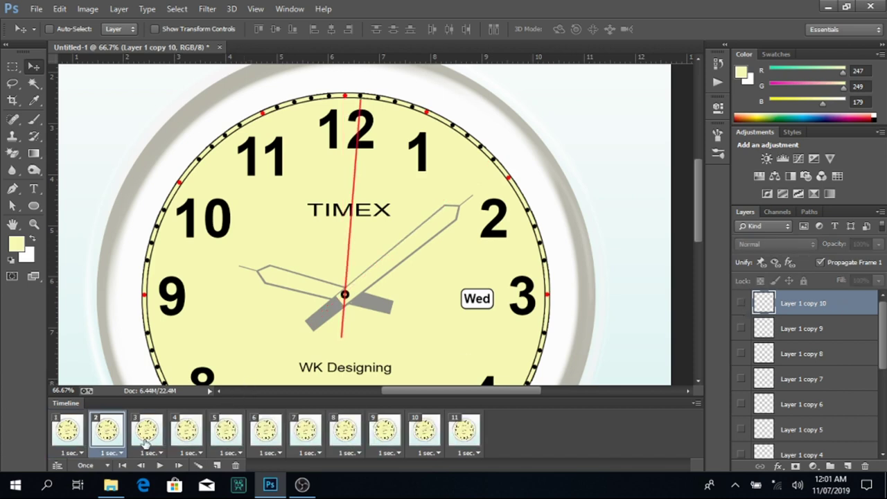
{"action": "left_click", "coordinate": [165, 435]}
{"action": "left_click", "coordinate": [188, 435]}
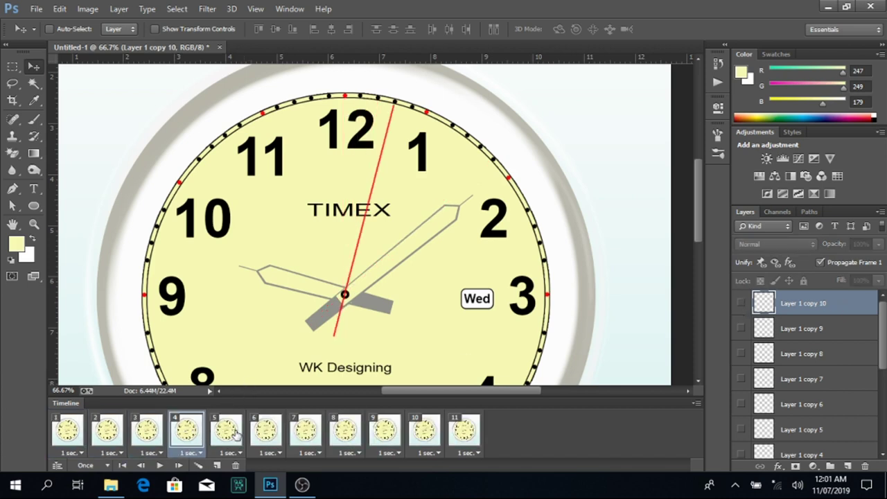
{"action": "left_click", "coordinate": [234, 434]}
{"action": "left_click", "coordinate": [274, 433]}
{"action": "left_click", "coordinate": [306, 433]}
{"action": "left_click", "coordinate": [345, 433]}
{"action": "left_click", "coordinate": [385, 433]}
{"action": "left_click", "coordinate": [430, 434]}
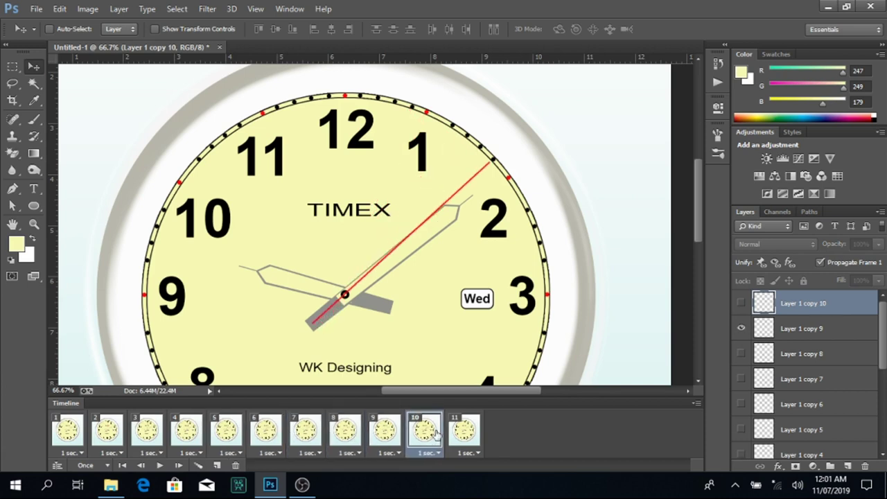
{"action": "left_click", "coordinate": [469, 433]}
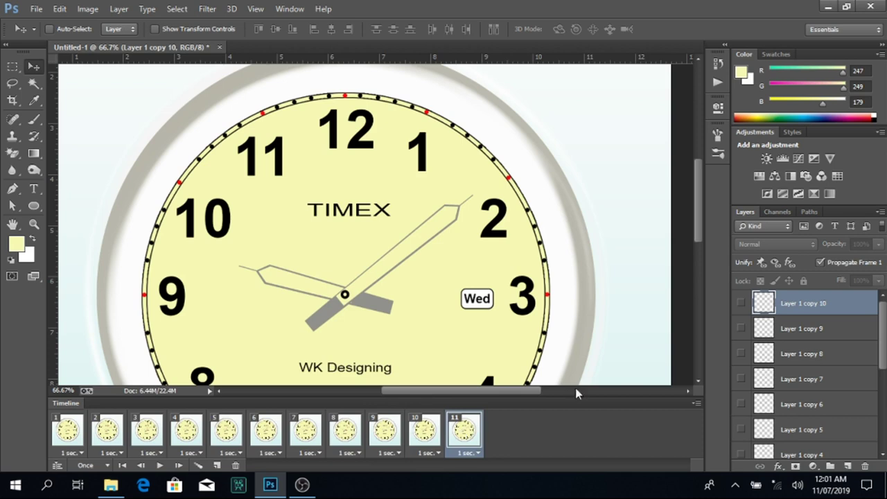
Step: In frame 11, show the latest second hand and rotate it 6.73° clockwise about the clock centre
{"action": "left_click", "coordinate": [741, 303]}
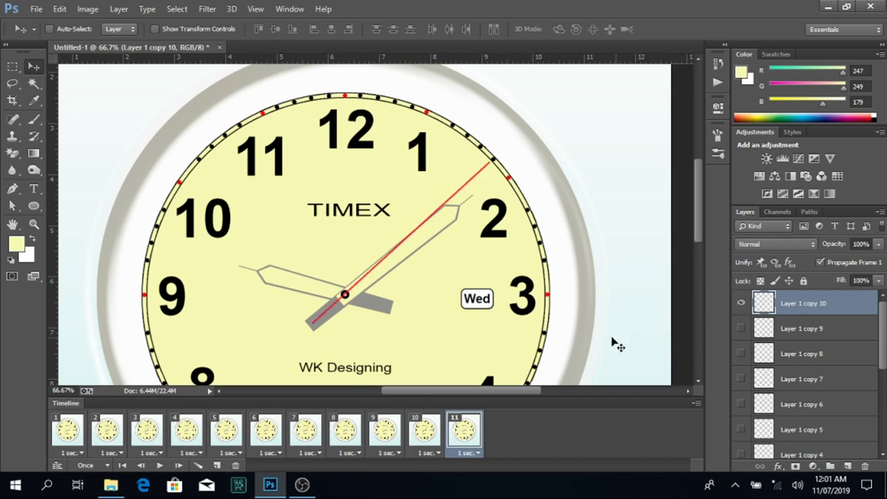
{"action": "key", "text": "ctrl+t"}
{"action": "left_click_drag", "start_coordinate": [419, 246], "coordinate": [345, 295]}
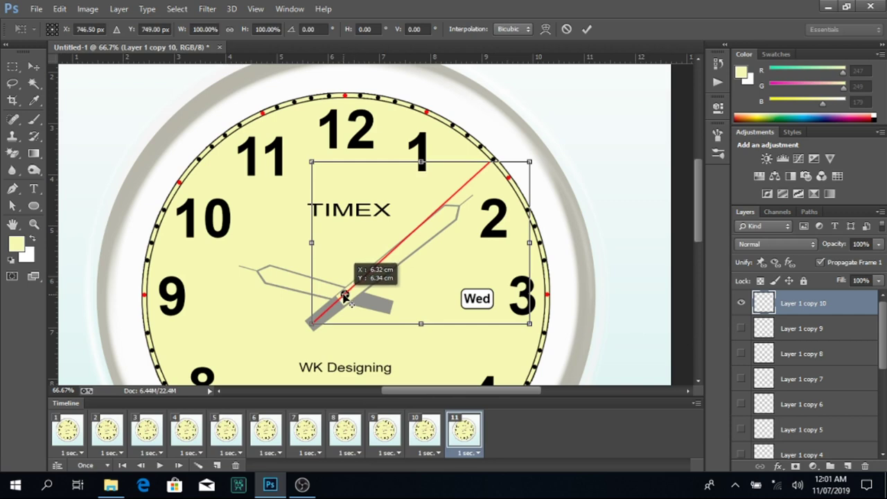
{"action": "left_click_drag", "start_coordinate": [572, 146], "coordinate": [602, 167]}
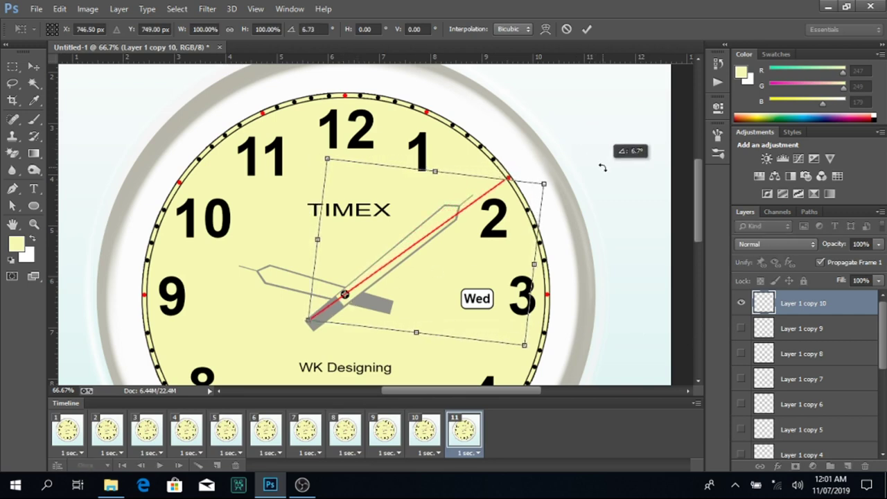
{"action": "key", "text": "Return"}
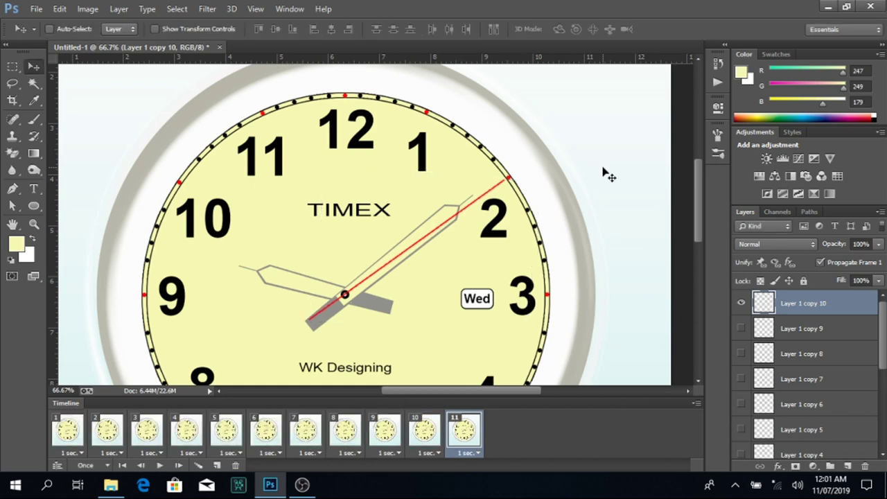
{"action": "scroll", "coordinate": [527, 381], "scroll_direction": "down", "scroll_amount": 1}
Step: Add frame 12 with a duplicated second hand rotated one tick clockwise
{"action": "left_click", "coordinate": [849, 468]}
{"action": "key", "text": "ctrl+z"}
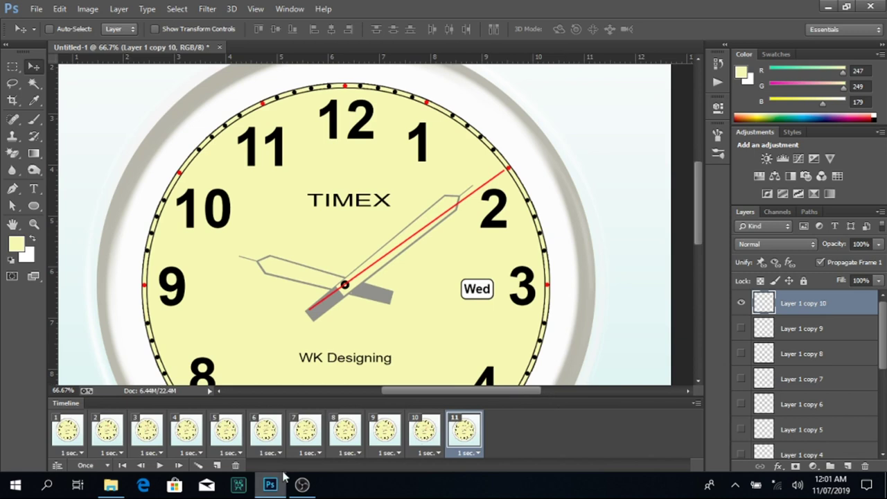
{"action": "left_click", "coordinate": [217, 466]}
{"action": "key", "text": "ctrl+j"}
{"action": "left_click", "coordinate": [742, 328]}
{"action": "key", "text": "ctrl+t"}
{"action": "left_click_drag", "start_coordinate": [425, 241], "coordinate": [344, 284]}
{"action": "left_click_drag", "start_coordinate": [569, 149], "coordinate": [594, 224]}
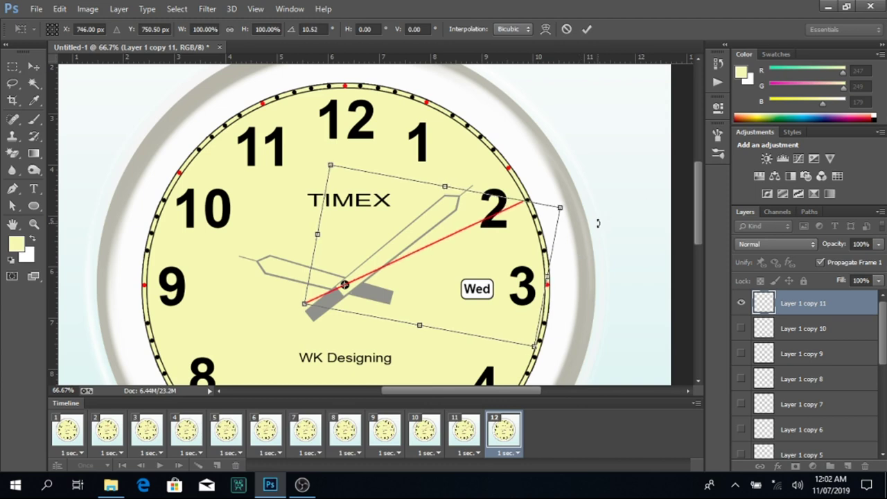
{"action": "key", "text": "Return"}
Step: Add frame 13 with a new second-hand copy rotated one more tick
{"action": "left_click", "coordinate": [386, 431]}
{"action": "left_click", "coordinate": [464, 431]}
{"action": "left_click", "coordinate": [504, 431]}
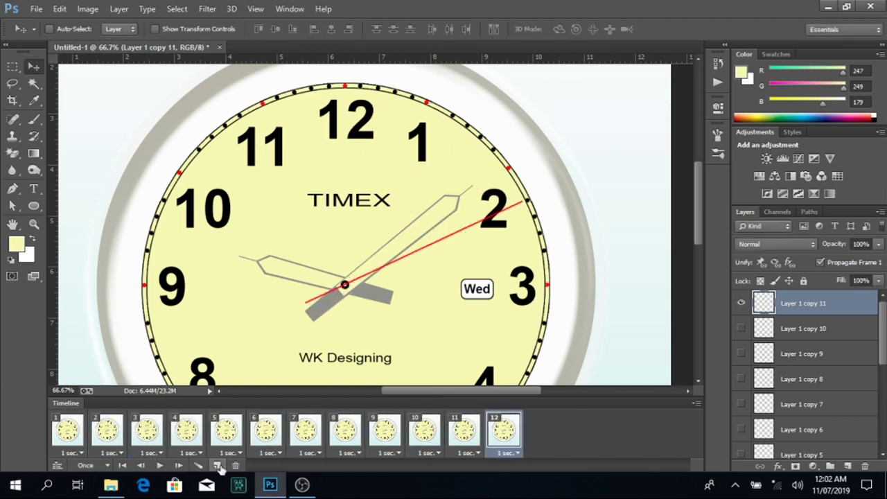
{"action": "left_click", "coordinate": [217, 465]}
{"action": "left_click", "coordinate": [742, 307]}
{"action": "key", "text": "ctrl+j"}
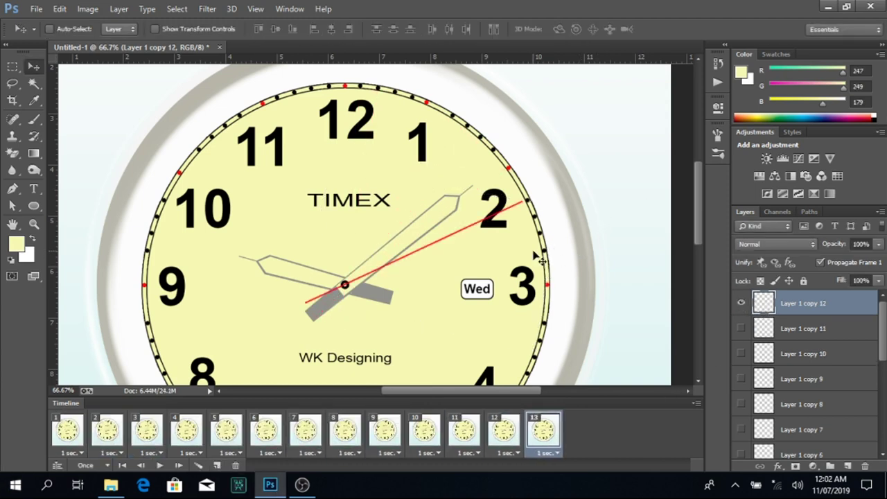
{"action": "key", "text": "ctrl+t"}
{"action": "left_click_drag", "start_coordinate": [430, 252], "coordinate": [346, 286]}
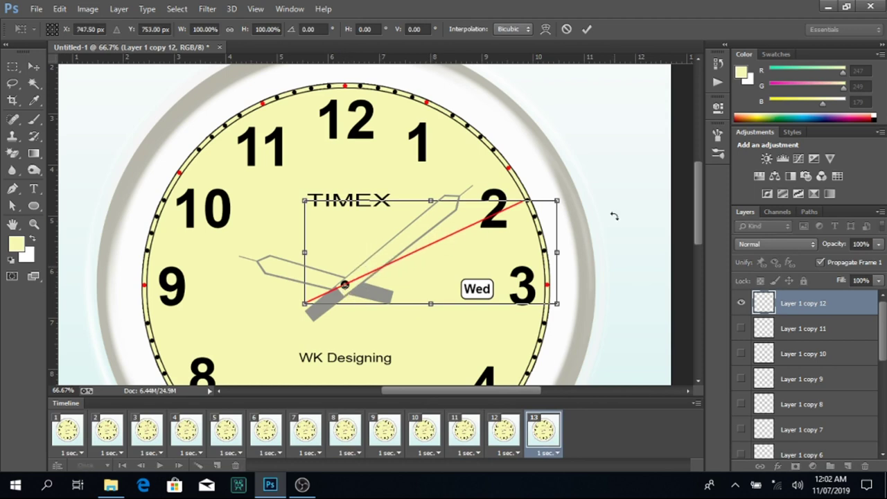
{"action": "left_click_drag", "start_coordinate": [614, 217], "coordinate": [610, 208]}
{"action": "key", "text": "Return"}
Step: Add frame 14 with a new second-hand copy advanced one tick clockwise
{"action": "scroll", "coordinate": [693, 226], "scroll_direction": "down", "scroll_amount": 3}
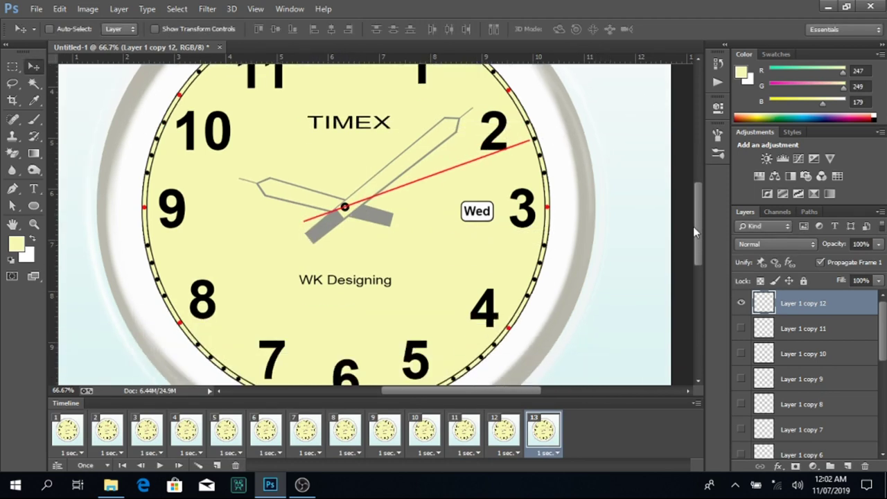
{"action": "left_click", "coordinate": [216, 466]}
{"action": "left_click", "coordinate": [513, 433]}
{"action": "left_click", "coordinate": [585, 430]}
{"action": "key", "text": "ctrl+j"}
{"action": "left_click", "coordinate": [741, 329]}
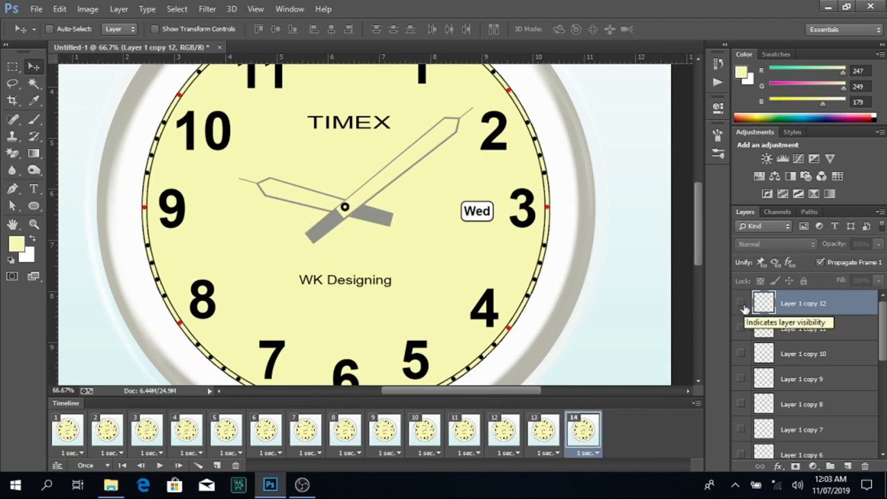
{"action": "left_click", "coordinate": [741, 303]}
{"action": "key", "text": "ctrl+t"}
{"action": "left_click_drag", "start_coordinate": [432, 181], "coordinate": [345, 208]}
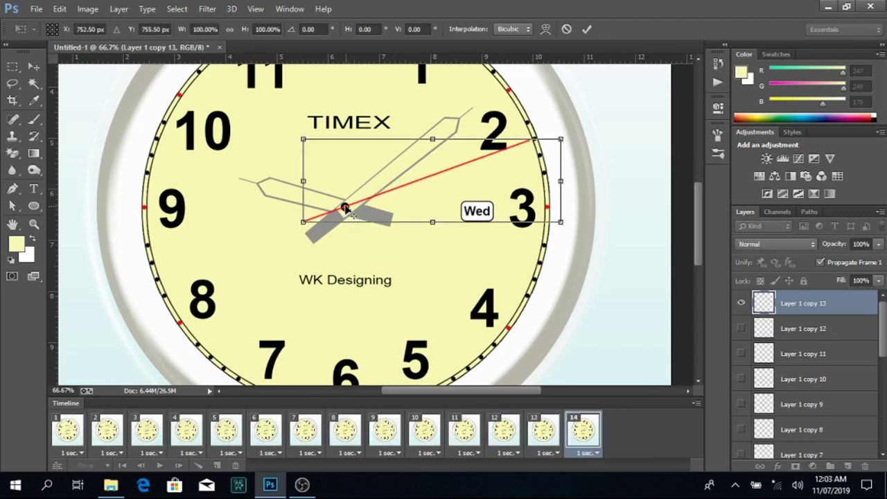
{"action": "left_click_drag", "start_coordinate": [589, 194], "coordinate": [610, 141]}
{"action": "key", "text": "Return"}
Step: Step back and forth through frames 12–14 to check the sweep
{"action": "left_click", "coordinate": [544, 429]}
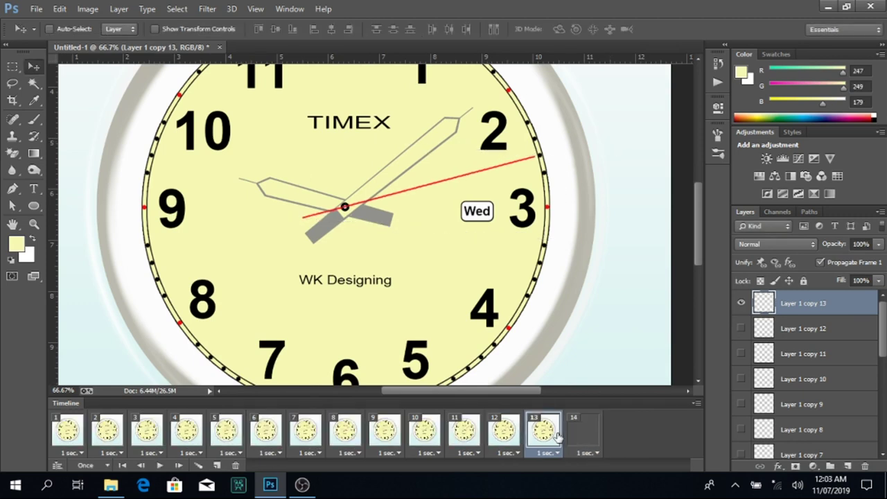
{"action": "left_click", "coordinate": [504, 429]}
{"action": "left_click", "coordinate": [464, 430]}
{"action": "left_click", "coordinate": [504, 429]}
{"action": "left_click", "coordinate": [543, 430]}
Step: Add frame 15 with the second hand rotated one more tick about the clock centre
{"action": "left_click", "coordinate": [583, 430]}
{"action": "left_click", "coordinate": [216, 465]}
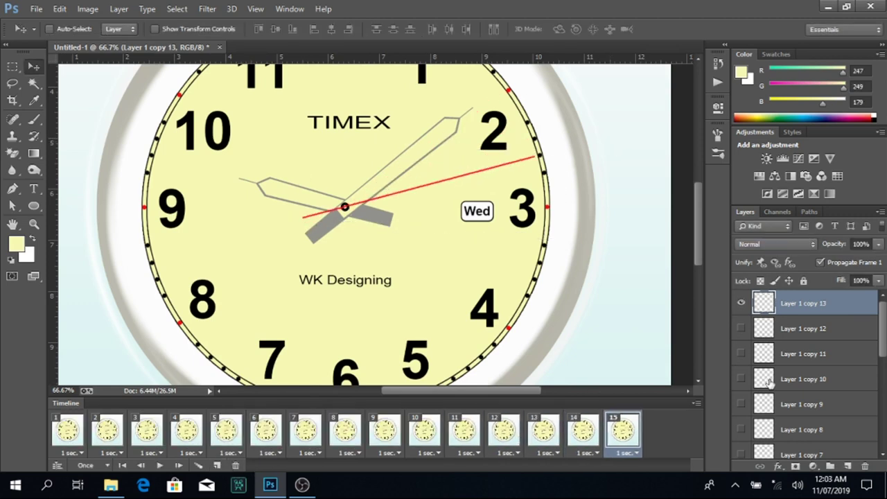
{"action": "left_click", "coordinate": [741, 303]}
{"action": "left_click", "coordinate": [741, 303]}
{"action": "key", "text": "ctrl+t"}
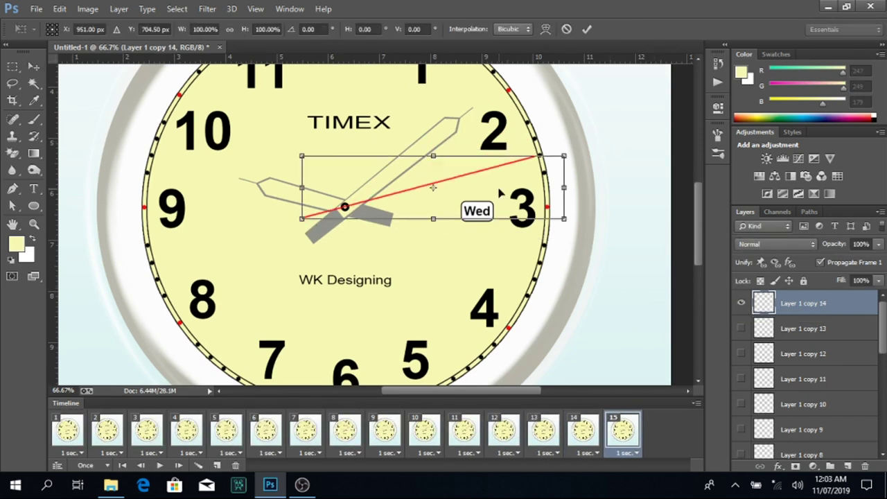
{"action": "key", "text": "Escape"}
{"action": "key", "text": "ctrl+t"}
{"action": "left_click_drag", "start_coordinate": [433, 187], "coordinate": [346, 210]}
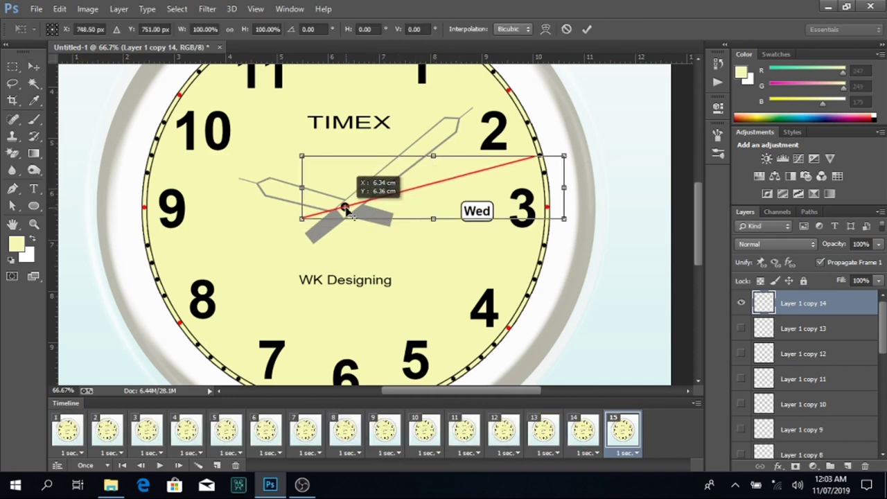
{"action": "left_click_drag", "start_coordinate": [590, 117], "coordinate": [598, 138]}
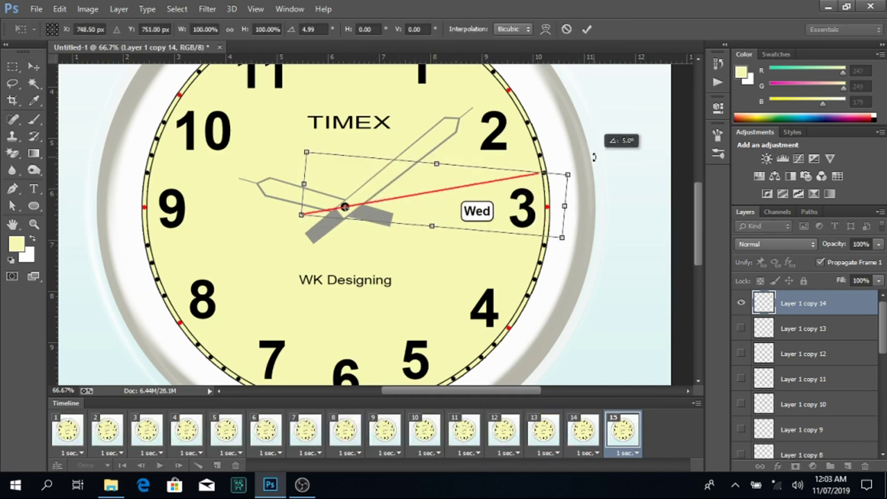
{"action": "key", "text": "Return"}
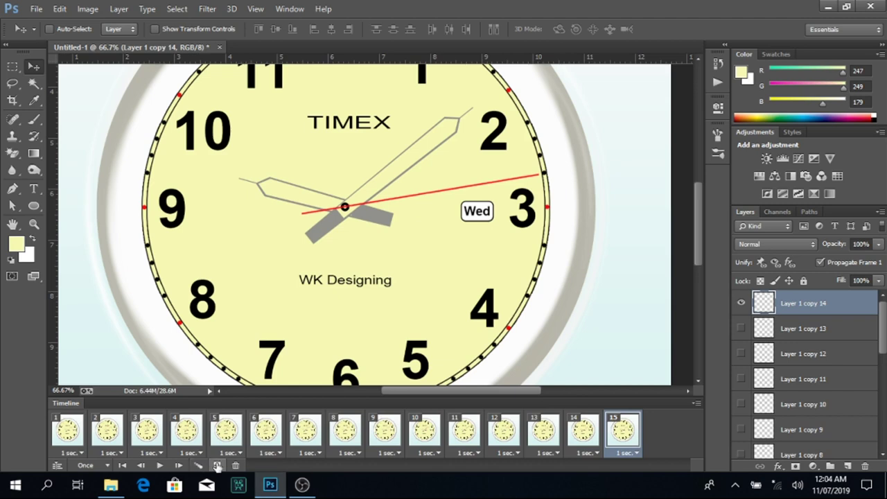
Step: Add frame 16 with Layer 1 copy 15 rotated so the second hand points at 3
{"action": "left_click", "coordinate": [217, 465]}
{"action": "left_click", "coordinate": [740, 303]}
{"action": "key", "text": "ctrl+j"}
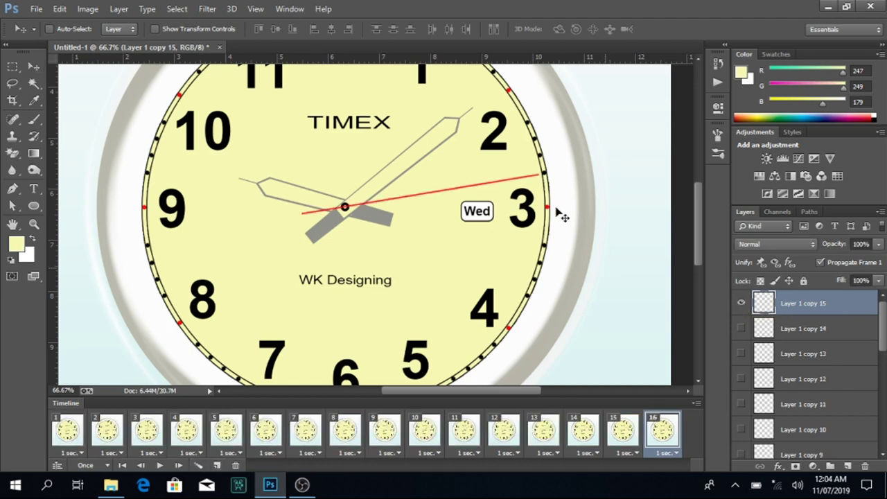
{"action": "key", "text": "ctrl+t"}
{"action": "left_click_drag", "start_coordinate": [433, 194], "coordinate": [347, 209]}
{"action": "left_click_drag", "start_coordinate": [580, 168], "coordinate": [592, 203]}
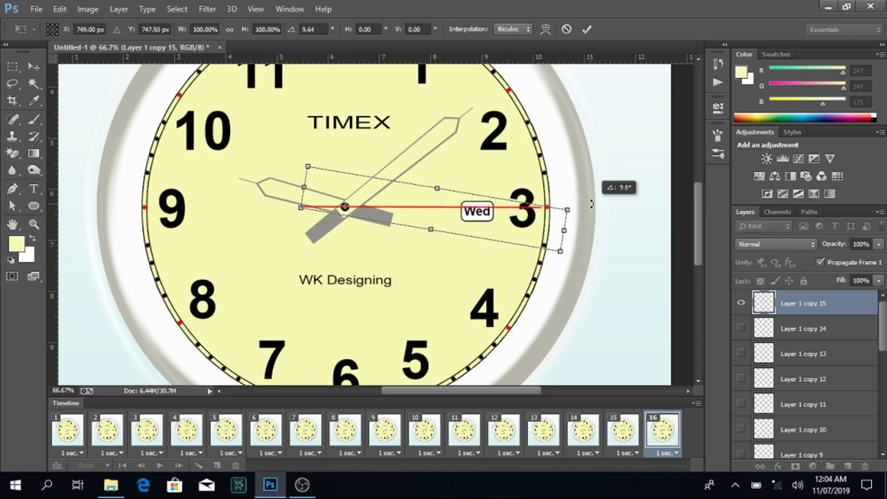
{"action": "key", "text": "Return"}
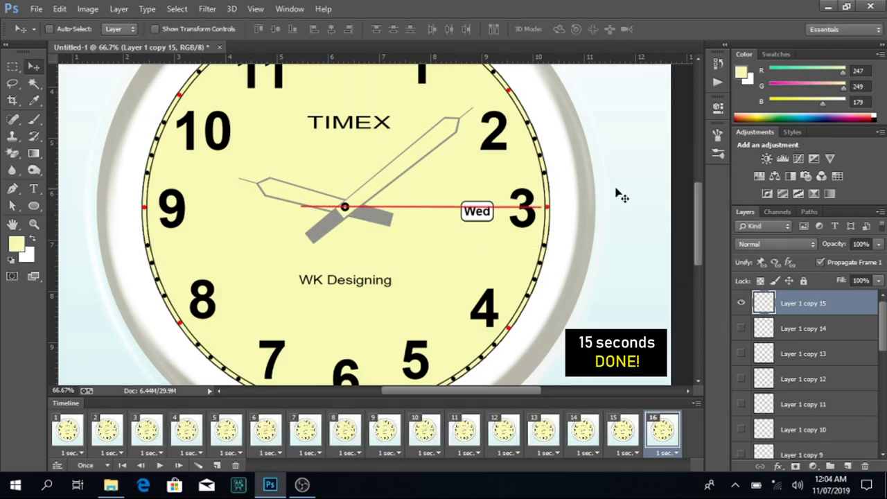
{"action": "left_click", "coordinate": [78, 443]}
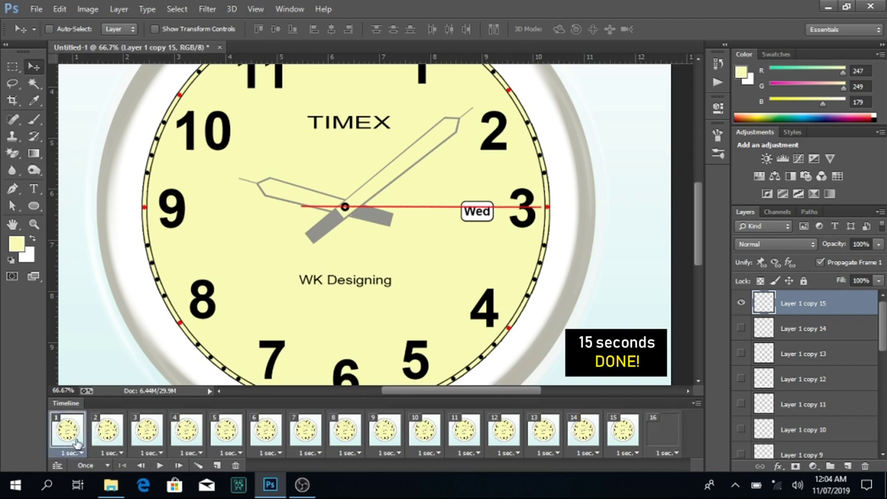
{"action": "key", "text": "space"}
{"action": "scroll", "coordinate": [429, 299], "scroll_direction": "up", "scroll_amount": 1}
{"action": "scroll", "coordinate": [429, 299], "scroll_direction": "up", "scroll_amount": 1}
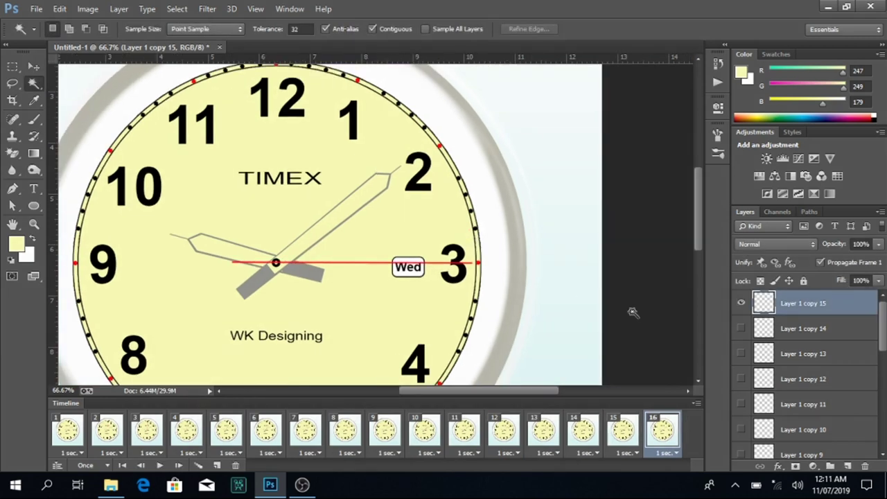
{"action": "left_click", "coordinate": [36, 66]}
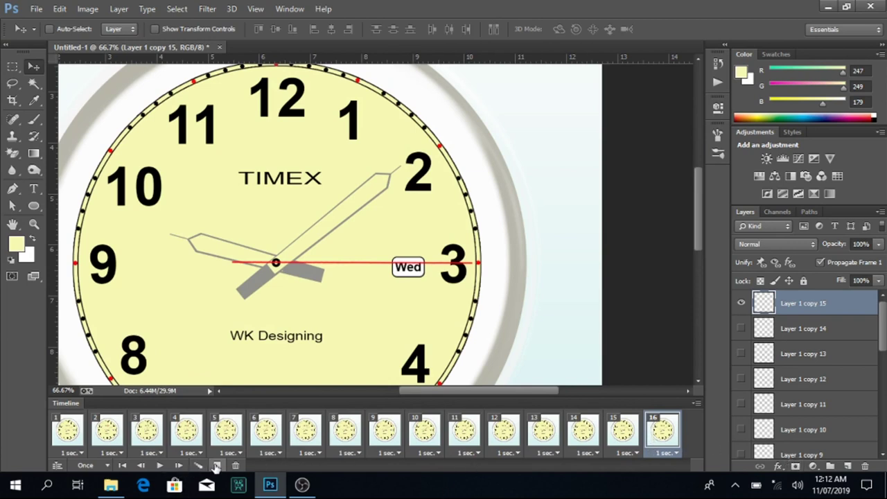
Step: Add frame 17 showing Layer 1 copy 16, its second hand rotated about 10° past the 3
{"action": "left_click", "coordinate": [216, 465]}
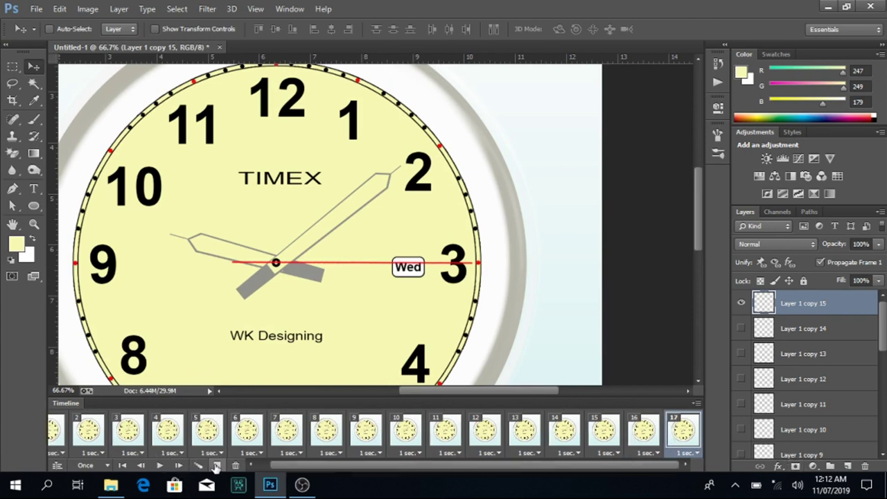
{"action": "left_click", "coordinate": [743, 305]}
{"action": "key", "text": "ctrl+j"}
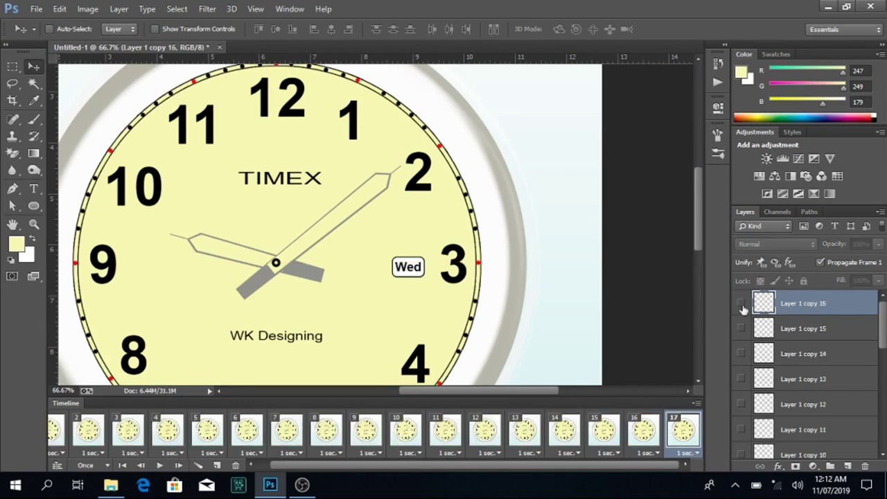
{"action": "left_click", "coordinate": [742, 303]}
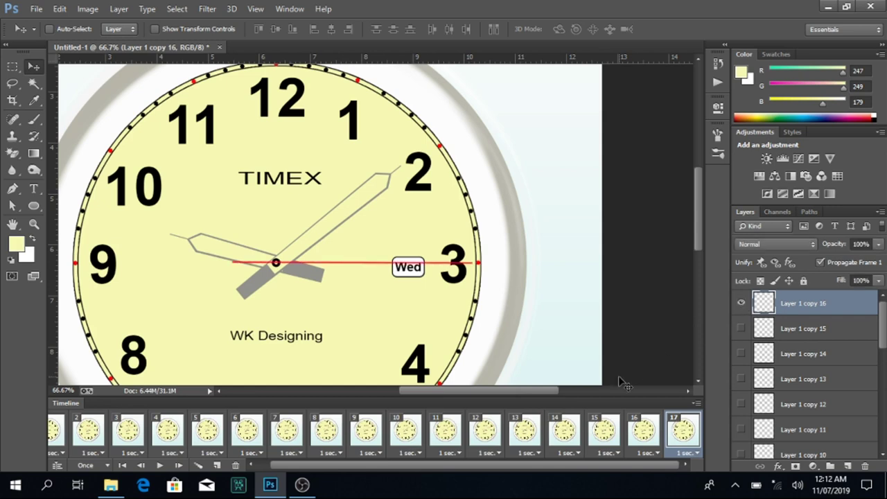
{"action": "key", "text": "ctrl+t"}
{"action": "key", "text": "Return"}
{"action": "key", "text": "ctrl+t"}
{"action": "left_click_drag", "start_coordinate": [362, 284], "coordinate": [278, 264]}
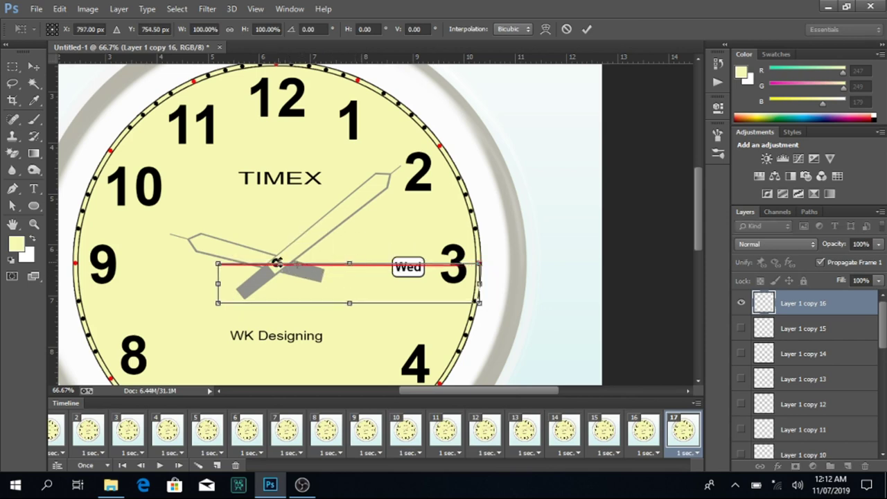
{"action": "left_click_drag", "start_coordinate": [310, 289], "coordinate": [323, 286]}
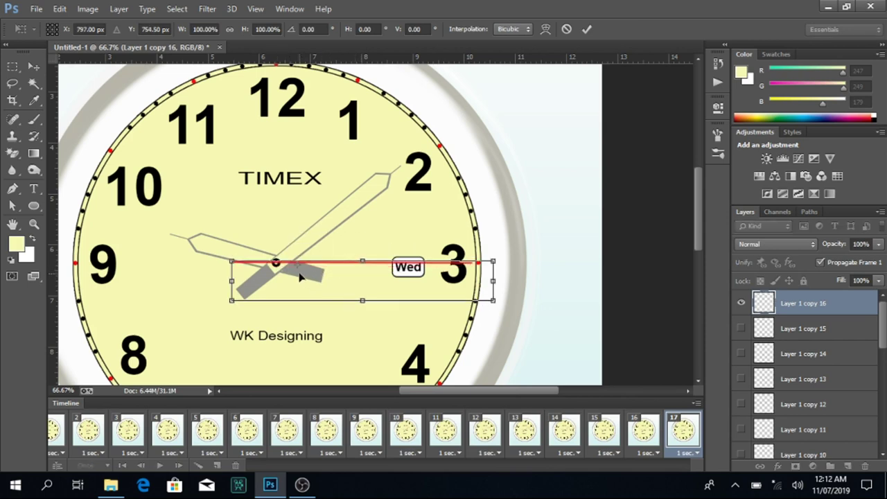
{"action": "left_click_drag", "start_coordinate": [298, 265], "coordinate": [277, 263]}
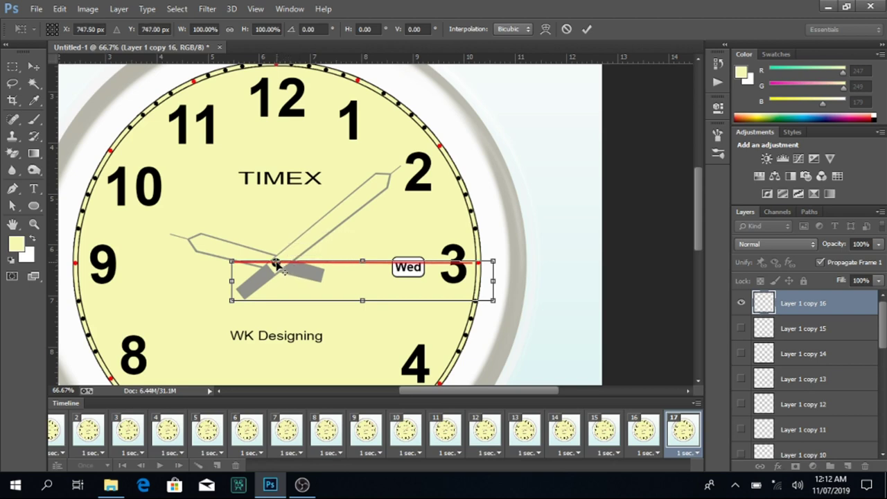
{"action": "left_click_drag", "start_coordinate": [505, 254], "coordinate": [505, 295]}
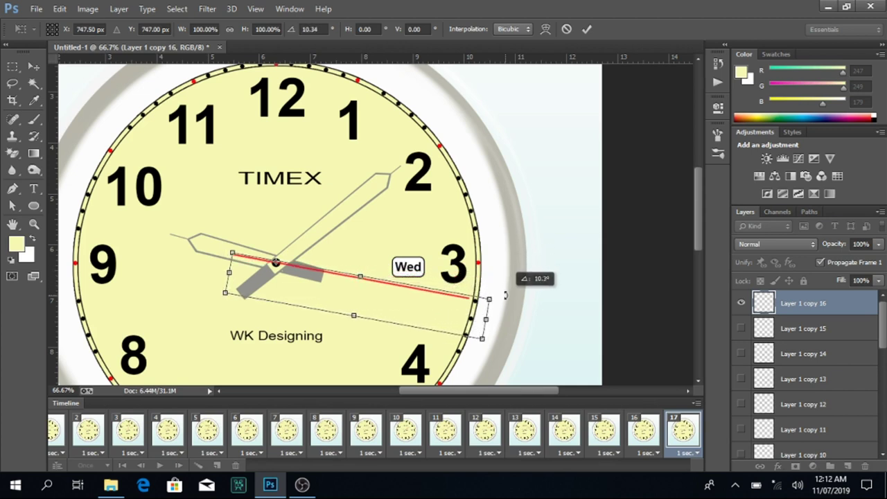
{"action": "key", "text": "Return"}
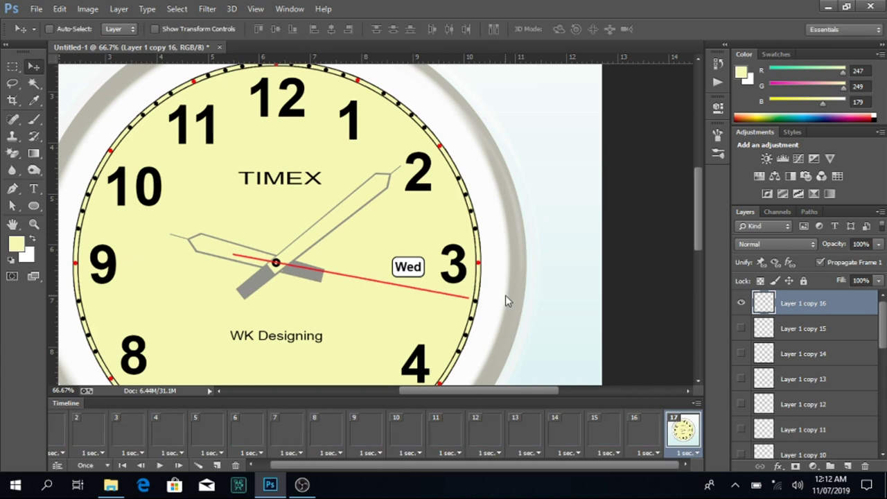
Step: Compare the second hand's position across frames 14–17, then return to frame 17
{"action": "left_click", "coordinate": [650, 435]}
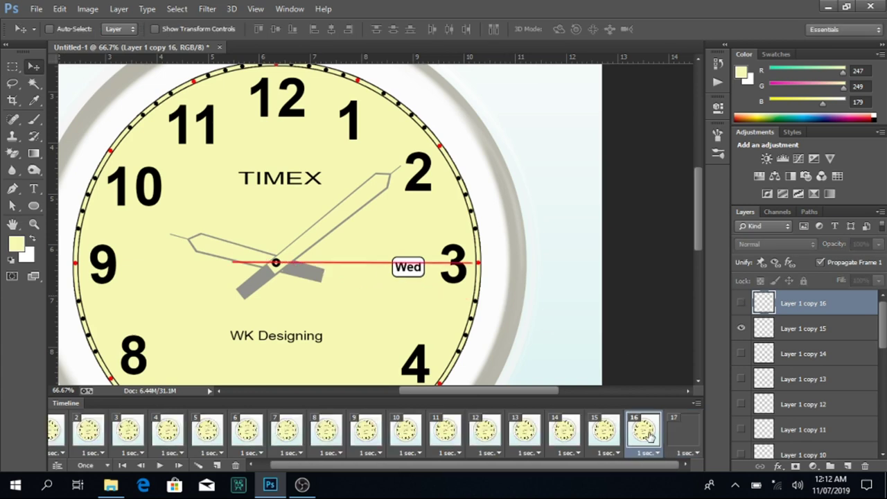
{"action": "key", "text": "ctrl+z"}
{"action": "left_click", "coordinate": [610, 433]}
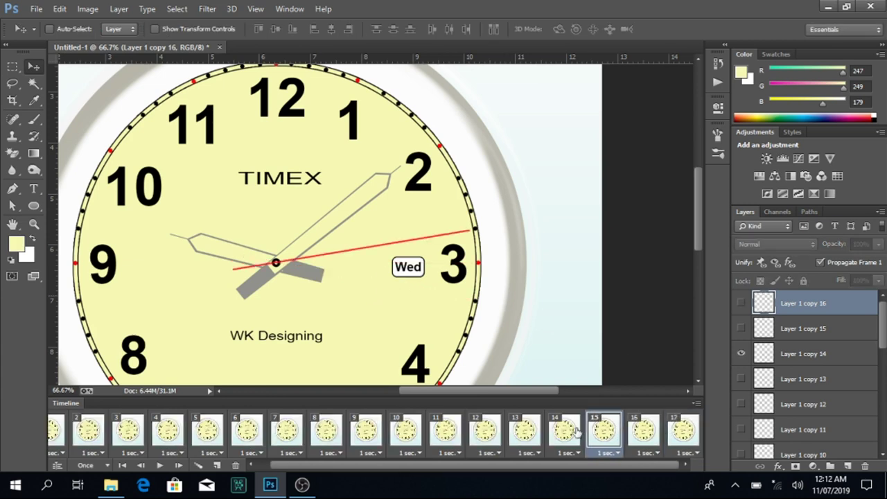
{"action": "left_click", "coordinate": [564, 432]}
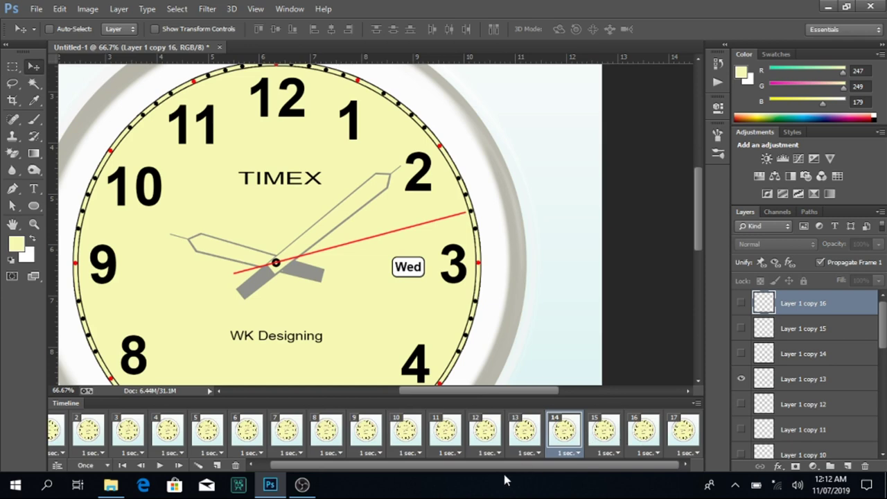
{"action": "left_click", "coordinate": [684, 433]}
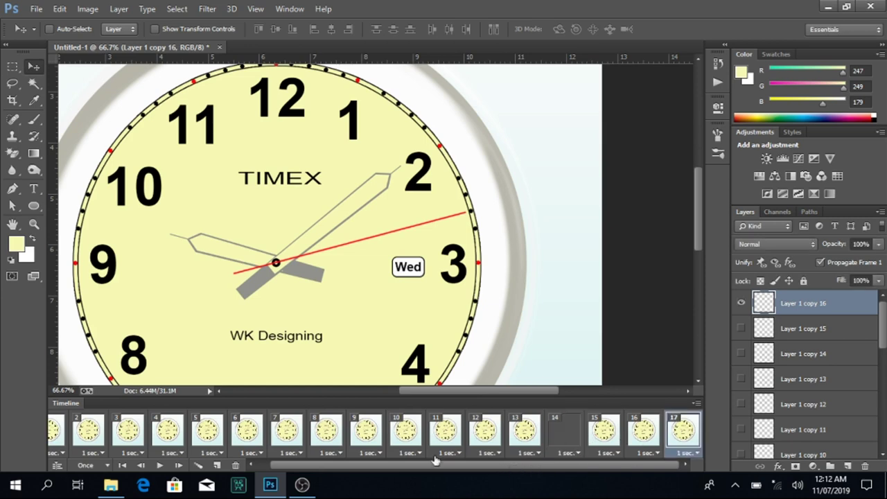
Step: Add frame 18 showing Layer 1 copy 17 with the hand rotated one tick about the hub
{"action": "left_click", "coordinate": [216, 466]}
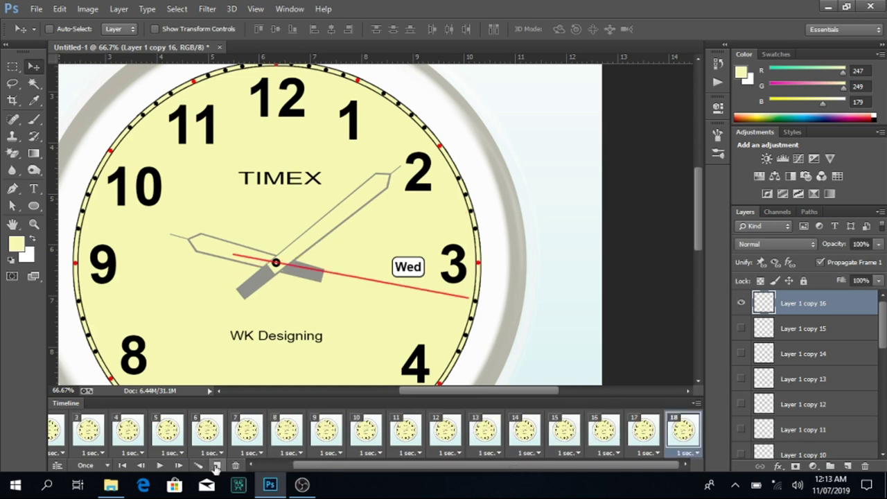
{"action": "left_click", "coordinate": [742, 303]}
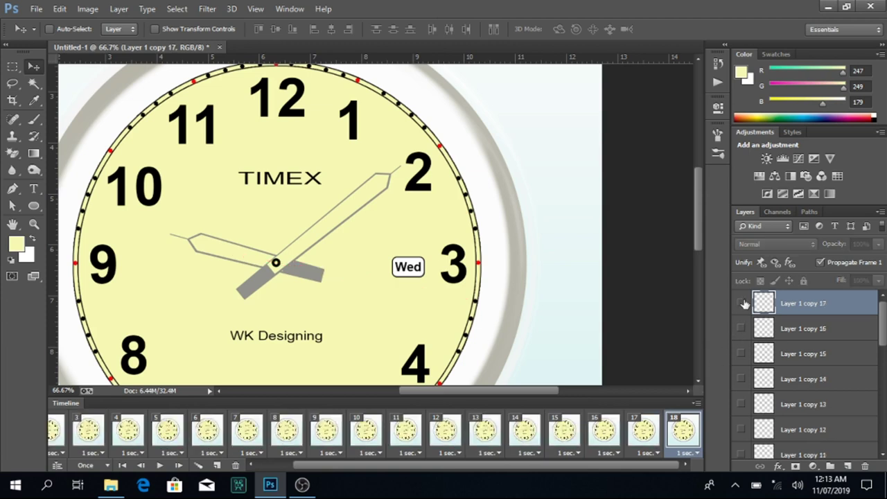
{"action": "left_click", "coordinate": [742, 303]}
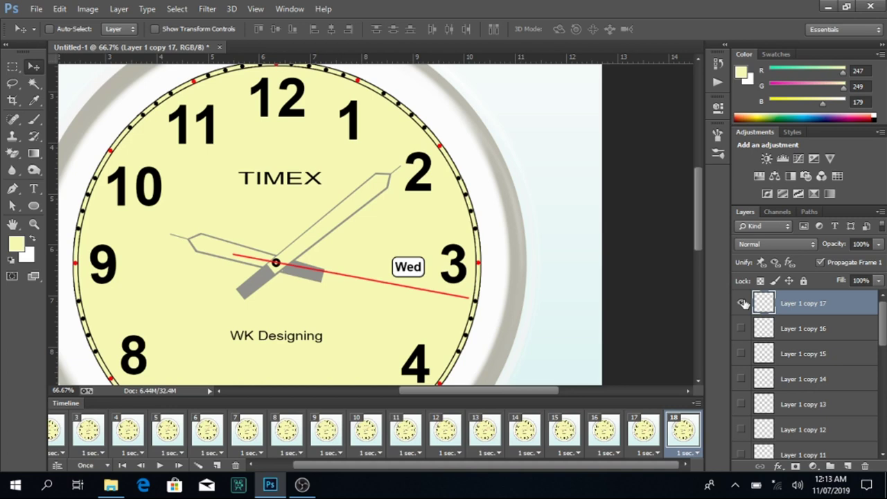
{"action": "key", "text": "ctrl+t"}
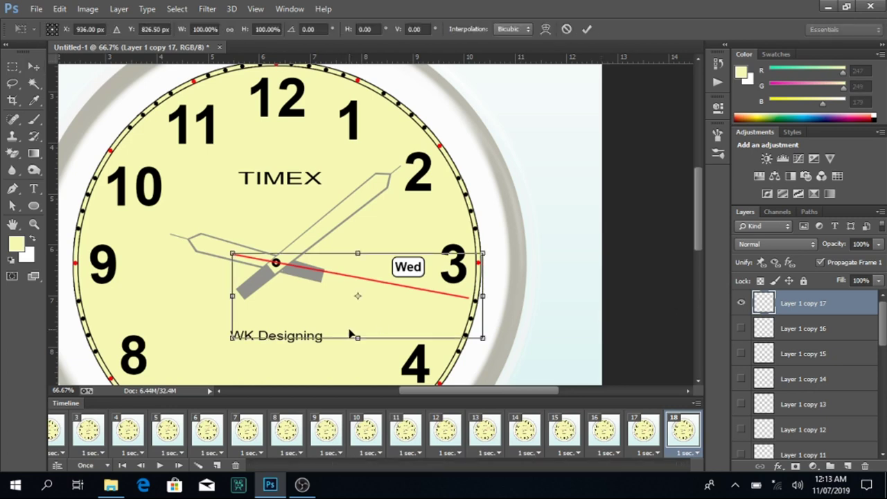
{"action": "left_click_drag", "start_coordinate": [357, 298], "coordinate": [276, 266]}
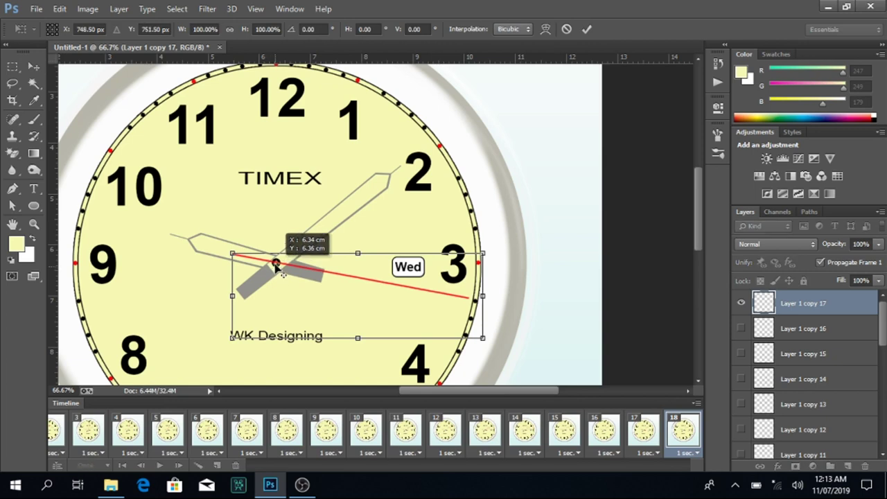
{"action": "left_click_drag", "start_coordinate": [511, 264], "coordinate": [507, 288]}
{"action": "key", "text": "Return"}
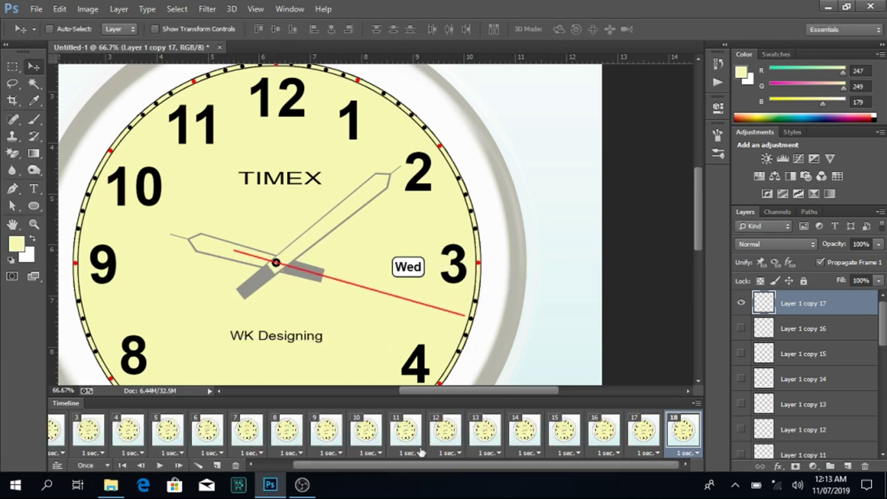
Step: Add frame 19 with Layer 1 copy 18's hand rotated about 5° clockwise about the pivot
{"action": "left_click", "coordinate": [217, 465]}
{"action": "left_click", "coordinate": [741, 303]}
{"action": "key", "text": "ctrl+j"}
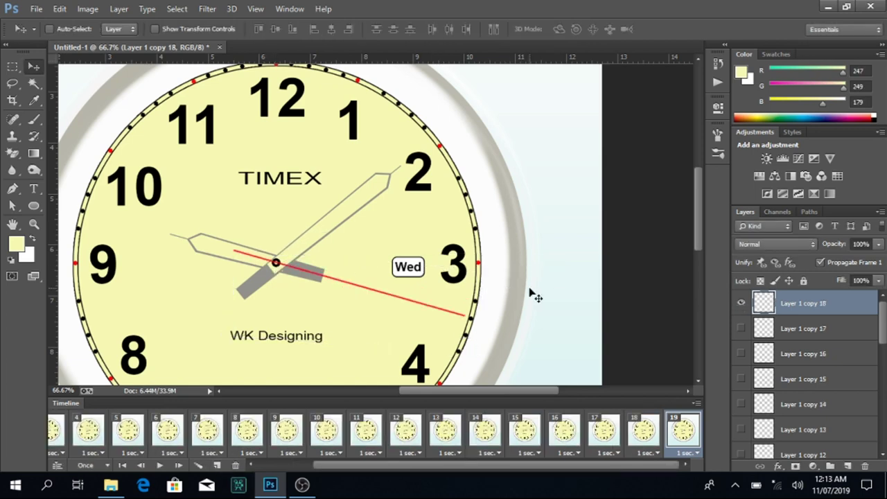
{"action": "key", "text": "ctrl+t"}
{"action": "left_click_drag", "start_coordinate": [355, 303], "coordinate": [278, 267]}
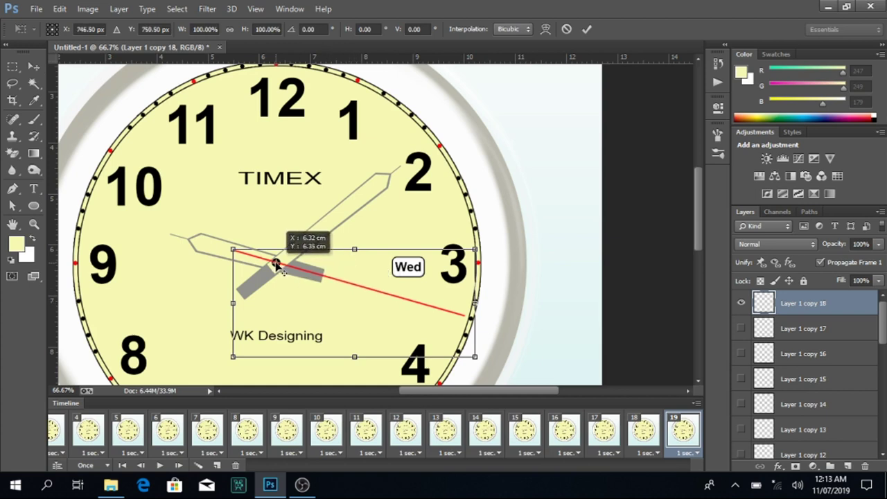
{"action": "left_click_drag", "start_coordinate": [483, 236], "coordinate": [485, 253]}
{"action": "key", "text": "Return"}
Step: Add frame 20 showing Layer 1 copy 19 with the hand rotated one more tick
{"action": "left_click", "coordinate": [217, 466]}
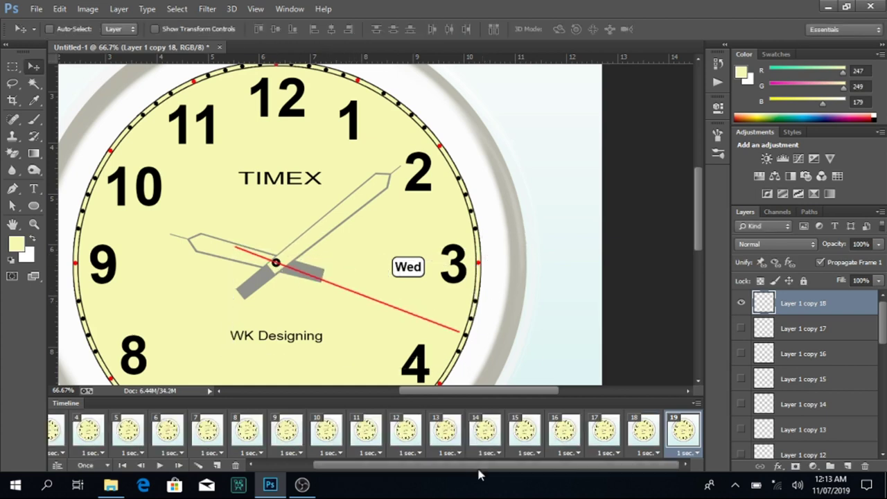
{"action": "left_click", "coordinate": [742, 303]}
{"action": "left_click", "coordinate": [741, 304]}
{"action": "key", "text": "ctrl+t"}
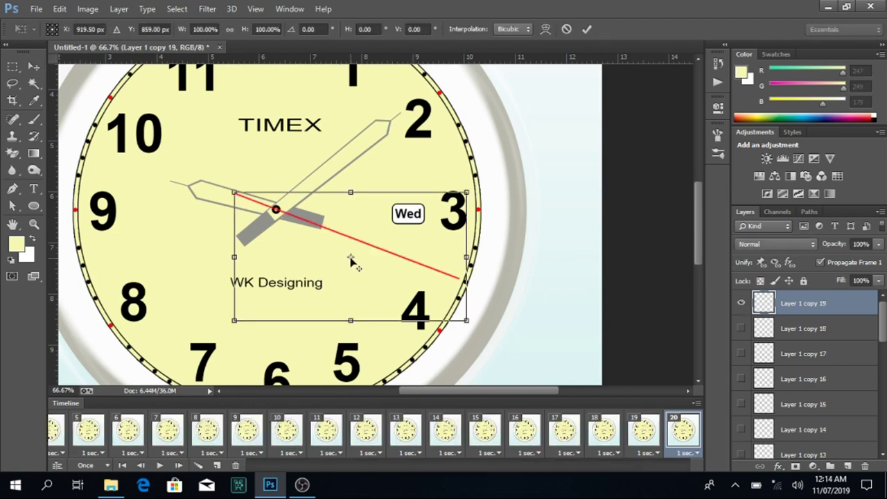
{"action": "left_click_drag", "start_coordinate": [351, 258], "coordinate": [277, 212]}
{"action": "left_click_drag", "start_coordinate": [492, 192], "coordinate": [491, 208]}
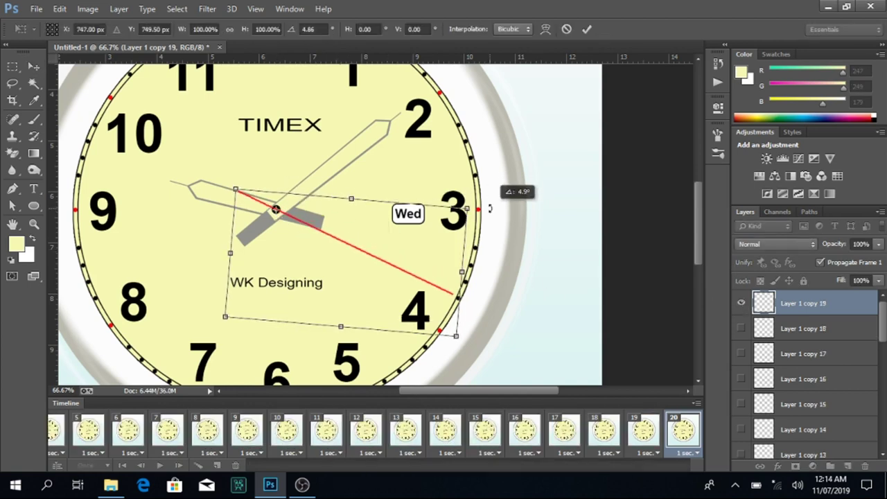
{"action": "key", "text": "Return"}
Step: Add frame 21 with Layer 1 copy 20's hand rotated one tick toward 4
{"action": "left_click", "coordinate": [217, 465]}
{"action": "left_click", "coordinate": [742, 303]}
{"action": "key", "text": "ctrl+j"}
{"action": "key", "text": "ctrl+t"}
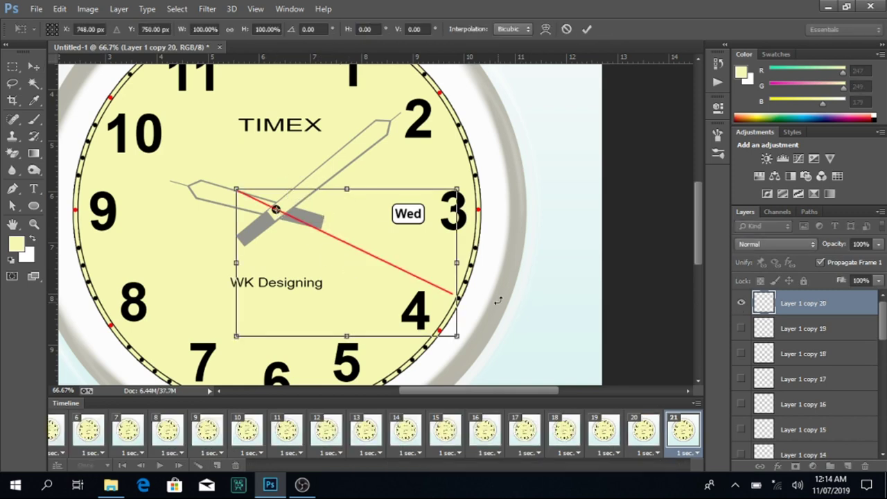
{"action": "left_click_drag", "start_coordinate": [495, 323], "coordinate": [489, 333]}
{"action": "key", "text": "Return"}
Step: Nudge the hand further and add a frame whose copied hand rotates one tick about the clock centre
{"action": "key", "text": "ctrl+t"}
{"action": "scroll", "coordinate": [545, 310], "scroll_direction": "down", "scroll_amount": 2}
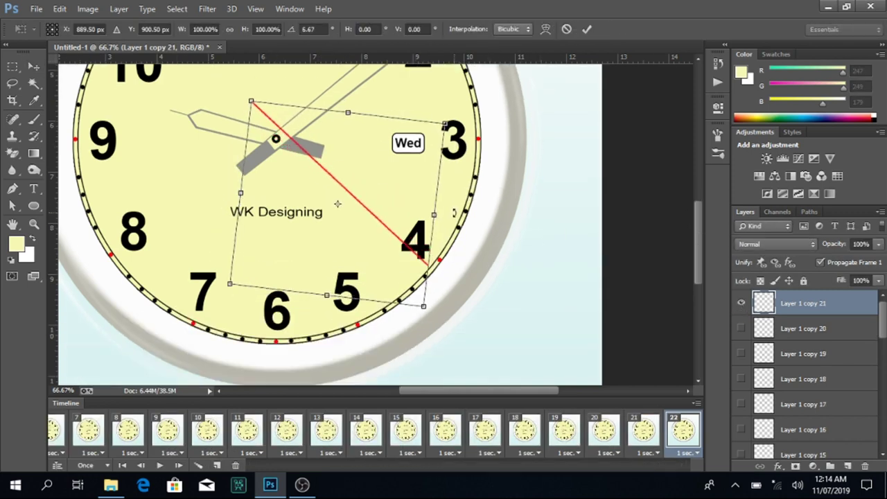
{"action": "left_click_drag", "start_coordinate": [485, 201], "coordinate": [483, 238]}
{"action": "key", "text": "Return"}
{"action": "left_click", "coordinate": [217, 465]}
{"action": "key", "text": "ctrl+j"}
{"action": "key", "text": "ctrl+t"}
{"action": "left_click_drag", "start_coordinate": [333, 213], "coordinate": [276, 138]}
{"action": "left_click_drag", "start_coordinate": [489, 257], "coordinate": [499, 286]}
{"action": "key", "text": "Return"}
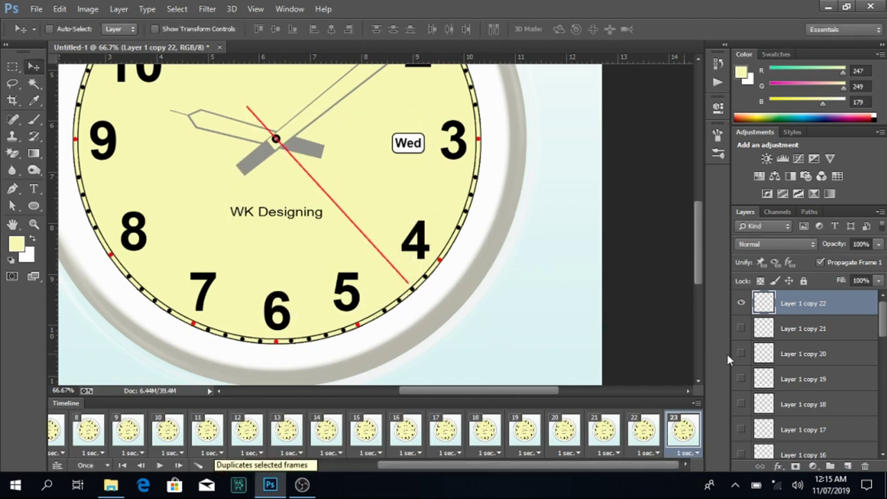
Step: Create Layer 1 copy 23 with the hand rotated slightly clockwise about the clock centre
{"action": "key", "text": "ctrl+j"}
{"action": "key", "text": "ctrl+t"}
{"action": "left_click_drag", "start_coordinate": [326, 220], "coordinate": [276, 139]}
{"action": "left_click_drag", "start_coordinate": [457, 291], "coordinate": [426, 337]}
{"action": "key", "text": "Return"}
Step: Preview the animation, then create Layer 1 copy 24 rotated one tick further
{"action": "key", "text": "space"}
{"action": "key", "text": "ctrl+0"}
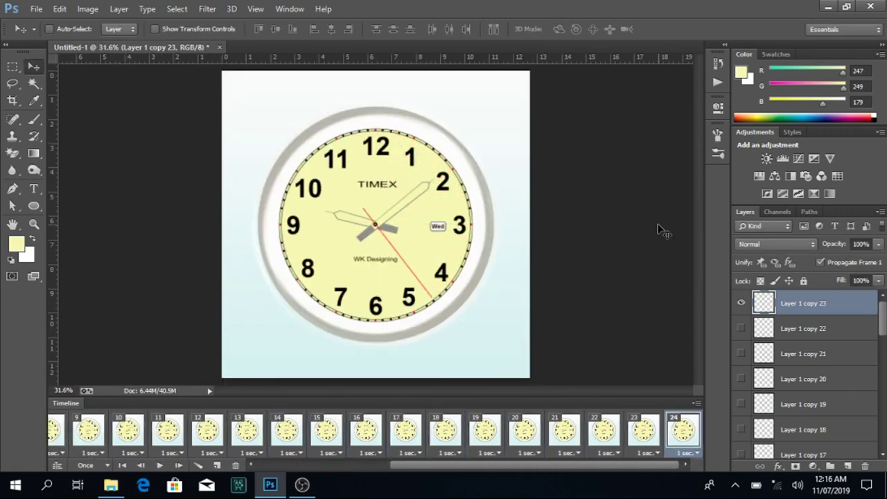
{"action": "key", "text": "ctrl+plus"}
{"action": "key", "text": "ctrl+plus"}
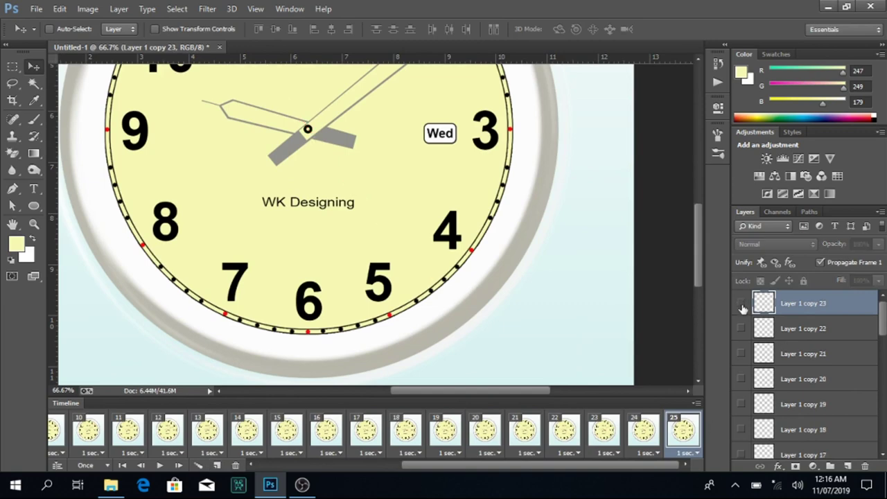
{"action": "key", "text": "ctrl+j"}
{"action": "key", "text": "ctrl+t"}
{"action": "left_click_drag", "start_coordinate": [440, 326], "coordinate": [475, 333]}
{"action": "key", "text": "Return"}
Step: Duplicate and rotate the second hand for two more ticks, hiding the previous layer
{"action": "key", "text": "ctrl+j"}
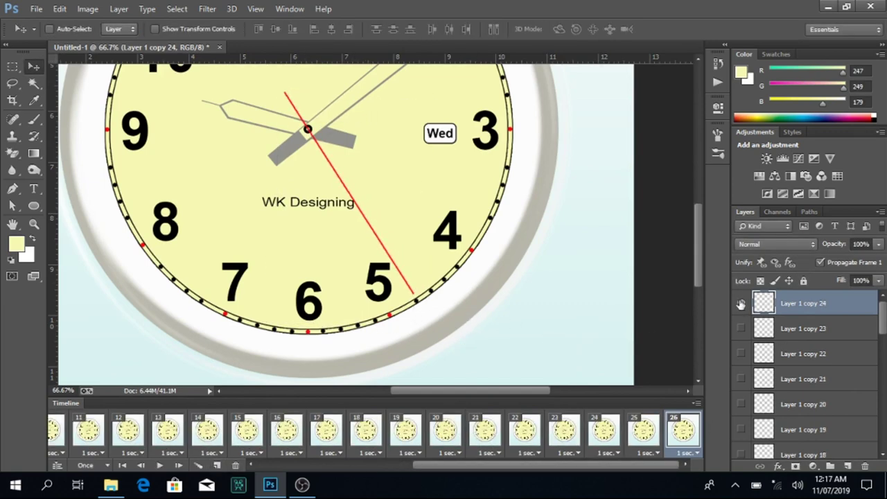
{"action": "key", "text": "ctrl+t"}
{"action": "mouse_move", "coordinate": [419, 325]}
{"action": "left_mouse_down"}
{"action": "mouse_move", "coordinate": [424, 331]}
{"action": "mouse_move", "coordinate": [436, 312]}
{"action": "left_mouse_up"}
{"action": "key", "text": "Return"}
{"action": "key", "text": "ctrl+j"}
{"action": "left_click", "coordinate": [742, 303]}
{"action": "key", "text": "ctrl+t"}
{"action": "key", "text": "Return"}
Step: Add two more frames, each showing only the newest hand layer rotated one tick clockwise
{"action": "left_click", "coordinate": [217, 465]}
{"action": "left_click", "coordinate": [741, 303]}
{"action": "key", "text": "ctrl+t"}
{"action": "mouse_move", "coordinate": [392, 346]}
{"action": "left_mouse_down"}
{"action": "mouse_move", "coordinate": [399, 357]}
{"action": "mouse_move", "coordinate": [393, 339]}
{"action": "left_mouse_up"}
{"action": "key", "text": "Return"}
{"action": "left_click", "coordinate": [217, 465]}
{"action": "left_click", "coordinate": [742, 303]}
{"action": "key", "text": "ctrl+t"}
{"action": "key", "text": "Return"}
Step: Add another frame with a copied hand rotated about 5° clockwise, hiding the old one
{"action": "left_click", "coordinate": [216, 465]}
{"action": "left_click", "coordinate": [742, 303]}
{"action": "key", "text": "ctrl+j"}
{"action": "key", "text": "ctrl+t"}
{"action": "left_click_drag", "start_coordinate": [374, 340], "coordinate": [345, 357]}
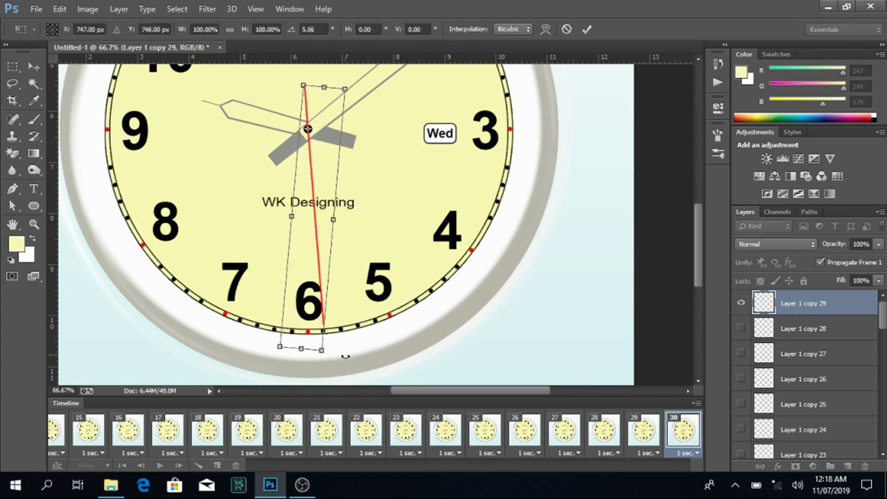
{"action": "key", "text": "Return"}
Step: Add frame 31 showing Layer 1 copy 30 with the hand pointing straight down at 6
{"action": "left_click", "coordinate": [217, 465]}
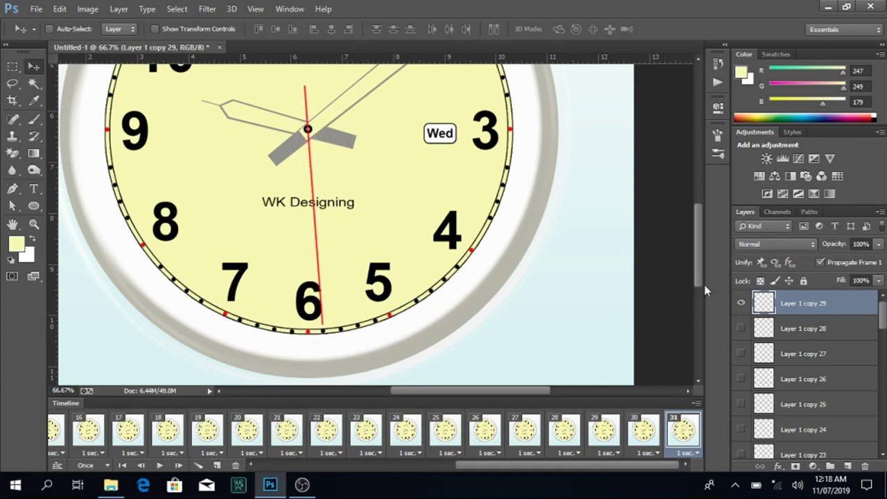
{"action": "left_click", "coordinate": [741, 303]}
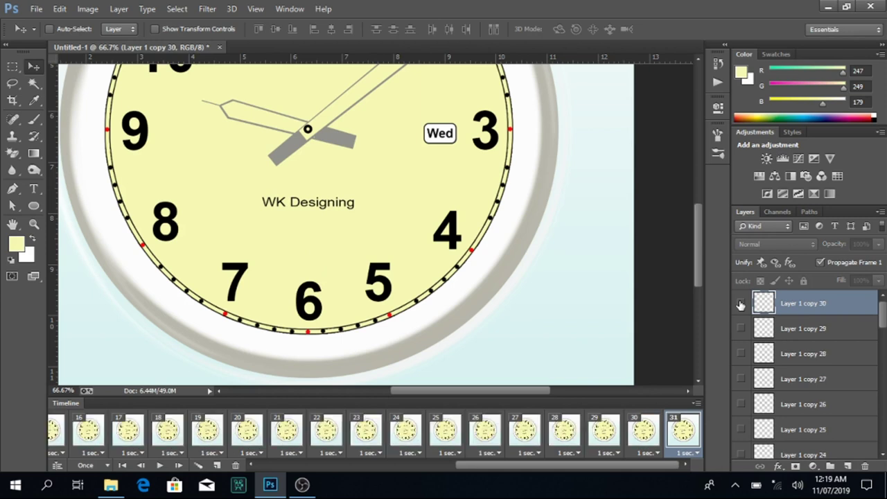
{"action": "left_click", "coordinate": [741, 303]}
{"action": "key", "text": "ctrl+t"}
{"action": "left_click_drag", "start_coordinate": [306, 150], "coordinate": [308, 130]}
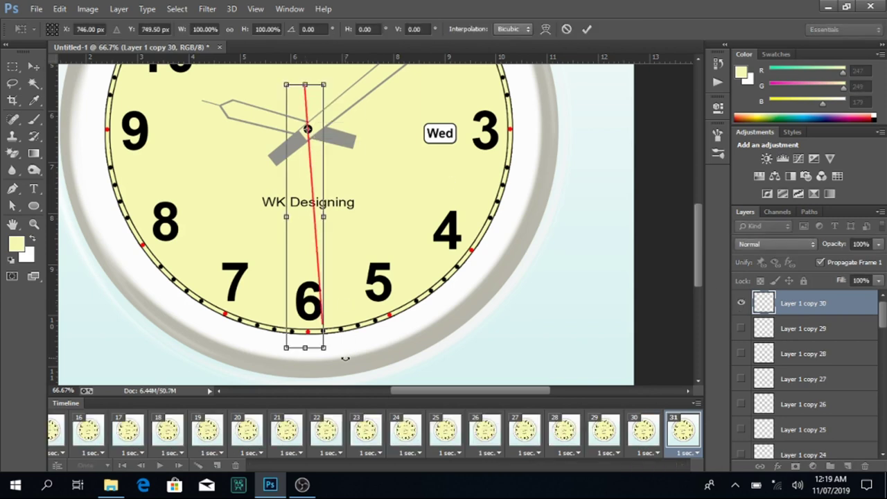
{"action": "left_click_drag", "start_coordinate": [343, 359], "coordinate": [329, 361]}
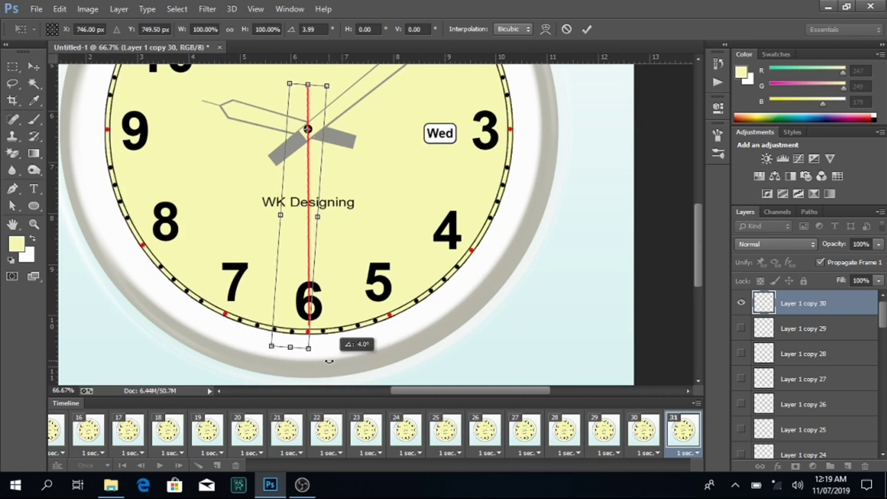
{"action": "key", "text": "Return"}
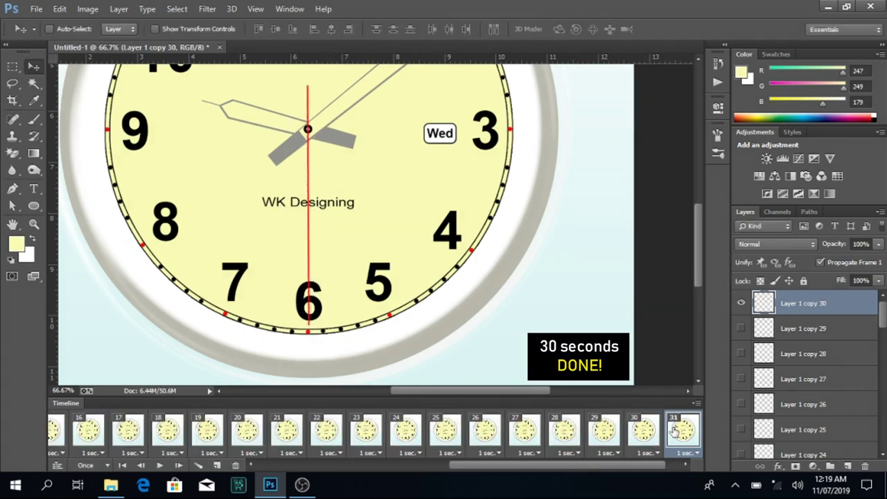
Step: Fit the clock on screen, play the animation from frame 1, then select frame 31
{"action": "key", "text": "ctrl+0"}
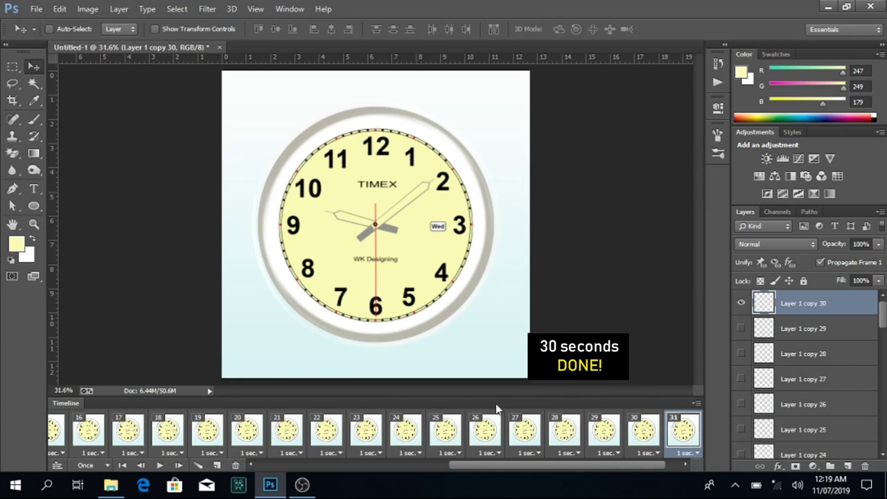
{"action": "left_click", "coordinate": [122, 466]}
{"action": "left_click", "coordinate": [161, 466]}
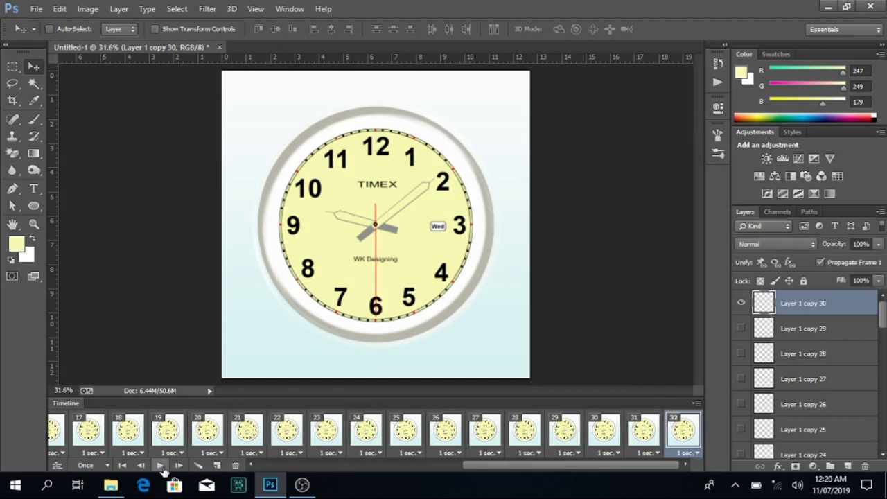
{"action": "left_click", "coordinate": [645, 430]}
Step: Select the last frame, 32, and zoom in on the clock face
{"action": "left_click", "coordinate": [680, 431]}
{"action": "key", "text": "z"}
{"action": "left_click", "coordinate": [339, 212]}
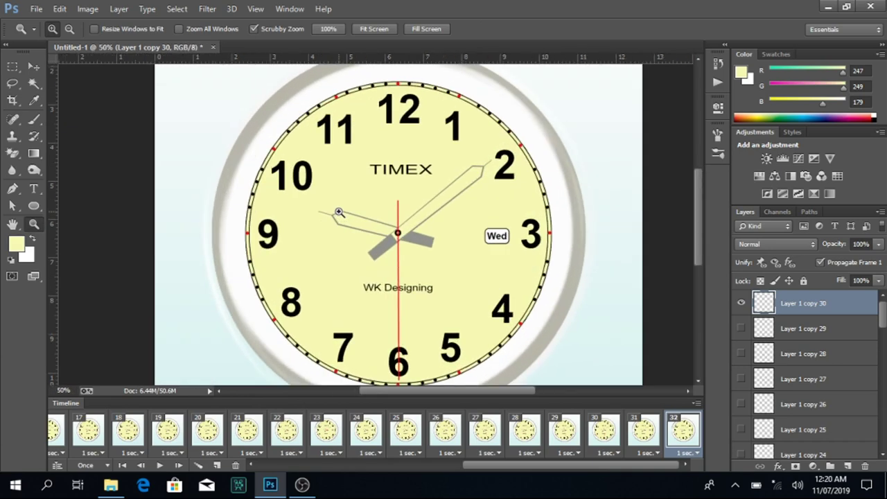
{"action": "scroll", "coordinate": [501, 252], "scroll_direction": "down", "scroll_amount": 3}
{"action": "left_click", "coordinate": [492, 247]}
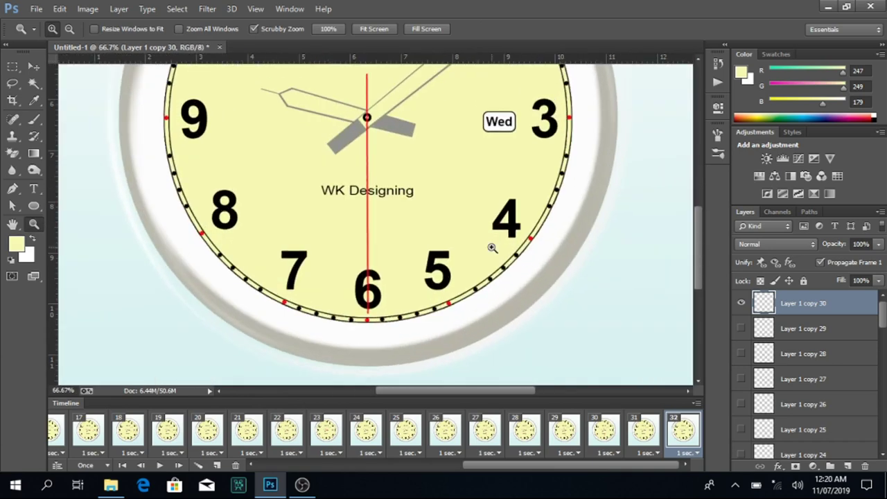
Step: Rotate Layer 1 copy 31's second hand one tick, then add a frame with another rotated copy
{"action": "left_click", "coordinate": [743, 304]}
{"action": "left_click", "coordinate": [743, 304]}
{"action": "key", "text": "ctrl+t"}
{"action": "left_click_drag", "start_coordinate": [395, 339], "coordinate": [370, 344]}
{"action": "key", "text": "Return"}
{"action": "left_click", "coordinate": [217, 465]}
{"action": "key", "text": "ctrl+j"}
{"action": "key", "text": "ctrl+t"}
{"action": "key", "text": "Return"}
Step: Add two more frames, each with a duplicated second hand rotated one 6° tick clockwise
{"action": "left_click", "coordinate": [217, 465]}
{"action": "key", "text": "ctrl+j"}
{"action": "key", "text": "ctrl+t"}
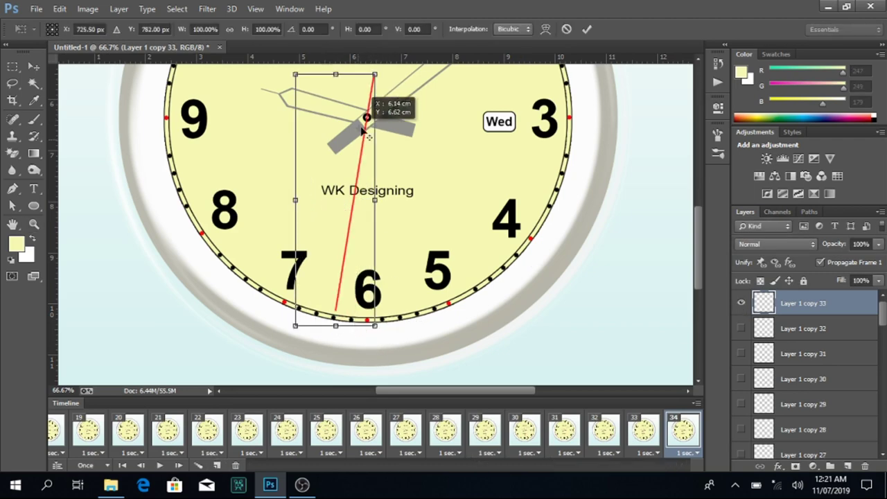
{"action": "key", "text": "Return"}
{"action": "mouse_move", "coordinate": [431, 330]}
{"action": "left_mouse_down"}
{"action": "mouse_move", "coordinate": [416, 339]}
{"action": "mouse_move", "coordinate": [402, 315]}
{"action": "left_mouse_up"}
{"action": "key", "text": "ctrl+j"}
{"action": "key", "text": "ctrl+t"}
{"action": "key", "text": "Return"}
Step: Add frames for the next two ticks, rotating each new second-hand copy 6° clockwise
{"action": "left_click", "coordinate": [219, 468]}
{"action": "key", "text": "ctrl+j"}
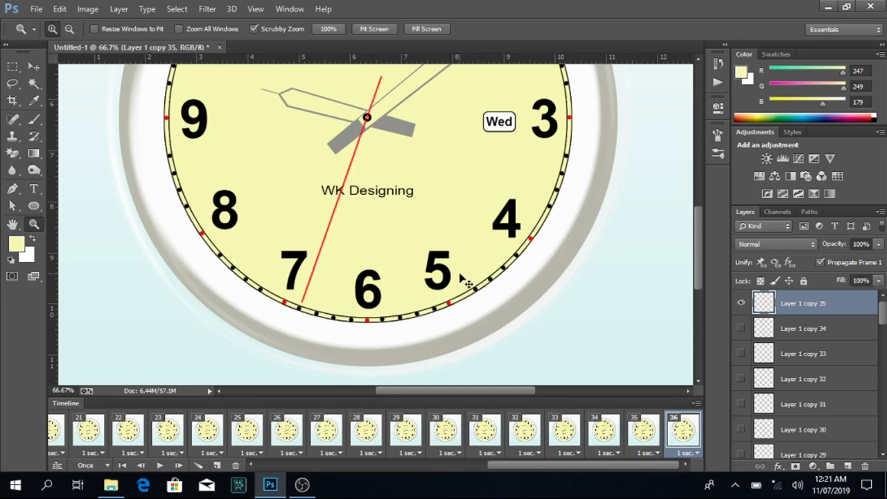
{"action": "key", "text": "ctrl+t"}
{"action": "left_click_drag", "start_coordinate": [402, 148], "coordinate": [385, 323]}
{"action": "key", "text": "Return"}
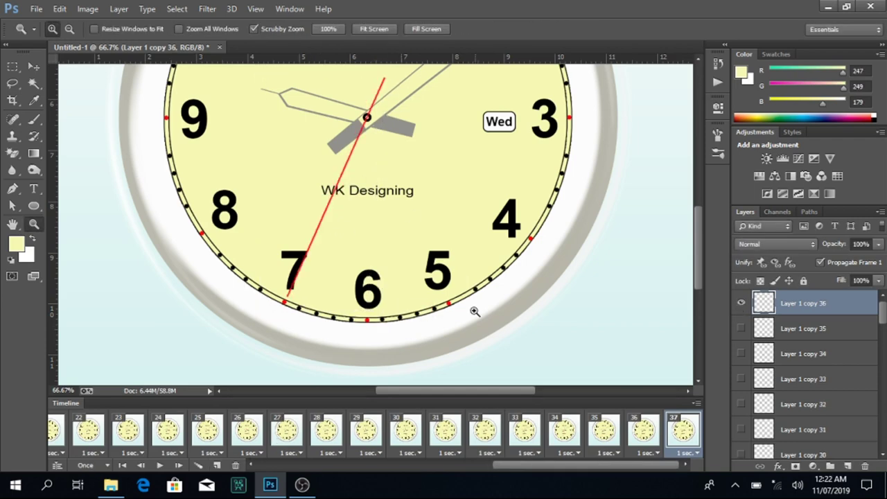
{"action": "left_click", "coordinate": [741, 306]}
{"action": "key", "text": "ctrl+t"}
{"action": "left_click_drag", "start_coordinate": [366, 128], "coordinate": [409, 284]}
{"action": "key", "text": "Return"}
Step: Create frames with Layer 1 copy 37 and 38, each hand turned one tick further
{"action": "scroll", "coordinate": [700, 273], "scroll_direction": "up", "scroll_amount": 2}
{"action": "key", "text": "ctrl+j"}
{"action": "key", "text": "ctrl+t"}
{"action": "left_click_drag", "start_coordinate": [416, 353], "coordinate": [390, 356]}
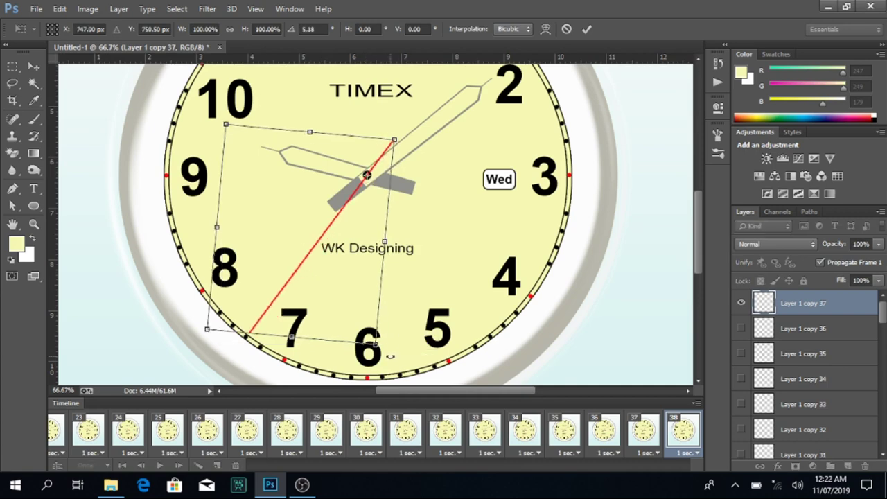
{"action": "key", "text": "Return"}
{"action": "left_click", "coordinate": [219, 465]}
{"action": "key", "text": "ctrl+j"}
{"action": "key", "text": "ctrl+t"}
{"action": "left_click_drag", "start_coordinate": [371, 170], "coordinate": [398, 328]}
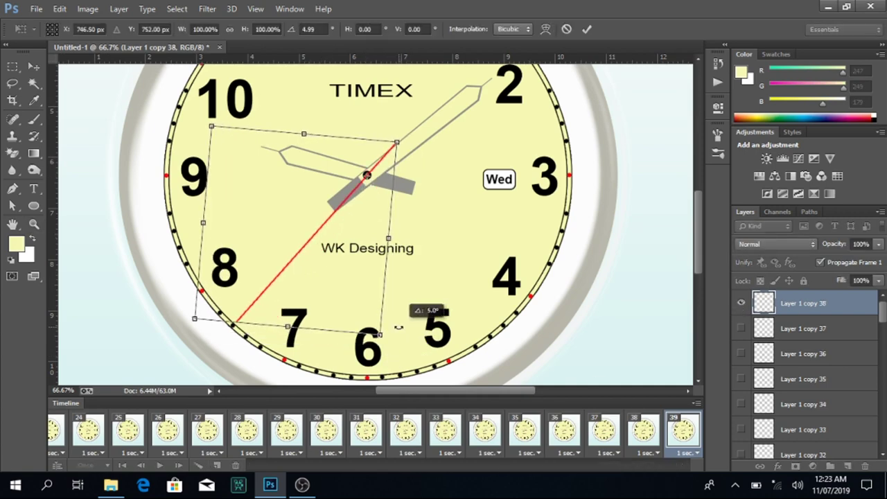
{"action": "key", "text": "Return"}
Step: Hide Layer 1 copy 38, then add two frames whose hand copies advance one tick each
{"action": "key", "text": "j"}
{"action": "left_click", "coordinate": [741, 303]}
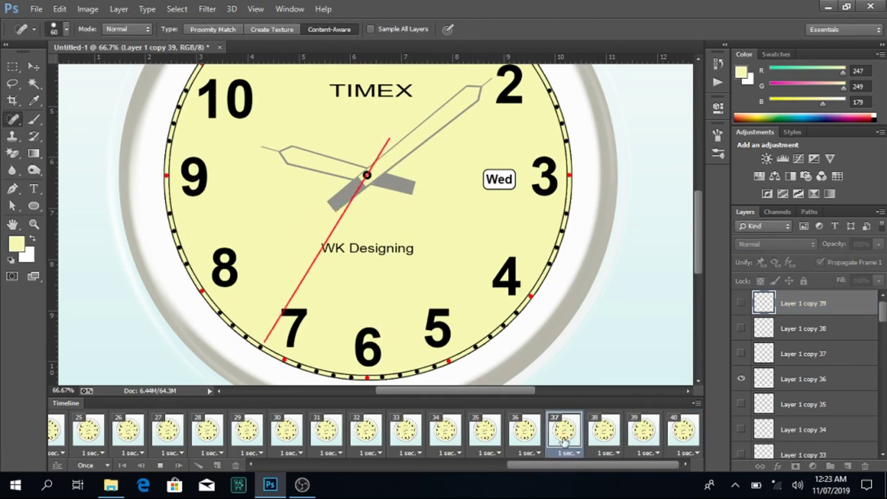
{"action": "key", "text": "ctrl+j"}
{"action": "key", "text": "ctrl+t"}
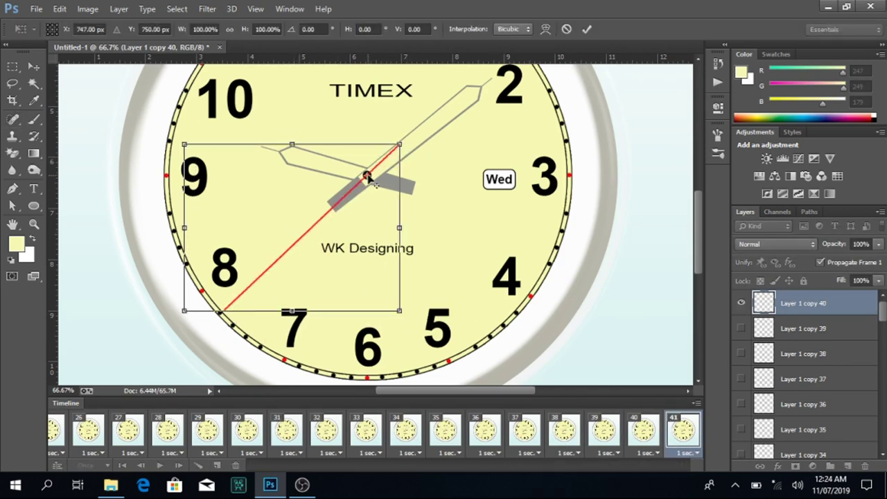
{"action": "left_click_drag", "start_coordinate": [416, 132], "coordinate": [424, 143]}
{"action": "key", "text": "Return"}
{"action": "left_click", "coordinate": [217, 465]}
{"action": "key", "text": "ctrl+j"}
{"action": "key", "text": "ctrl+t"}
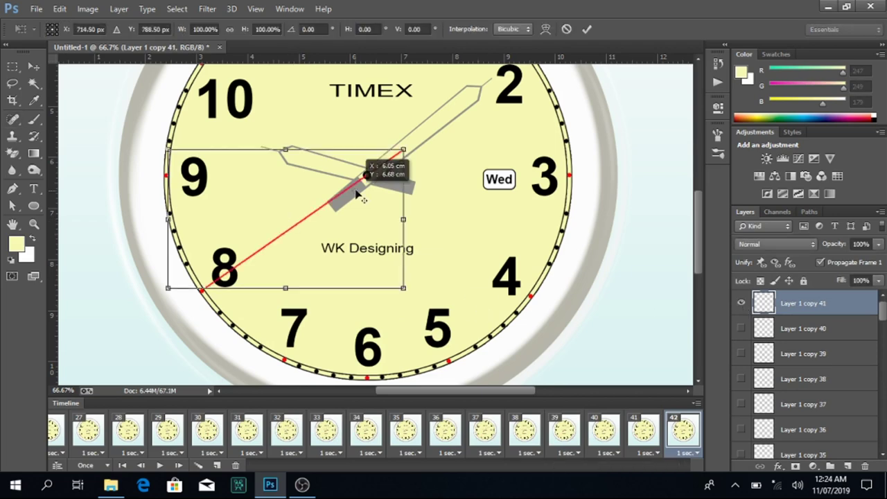
{"action": "left_click_drag", "start_coordinate": [412, 291], "coordinate": [416, 316]}
{"action": "key", "text": "Return"}
Step: Step the second hand two more ticks on two new frames toward 9
{"action": "left_click", "coordinate": [217, 465]}
{"action": "key", "text": "ctrl+j"}
{"action": "key", "text": "ctrl+t"}
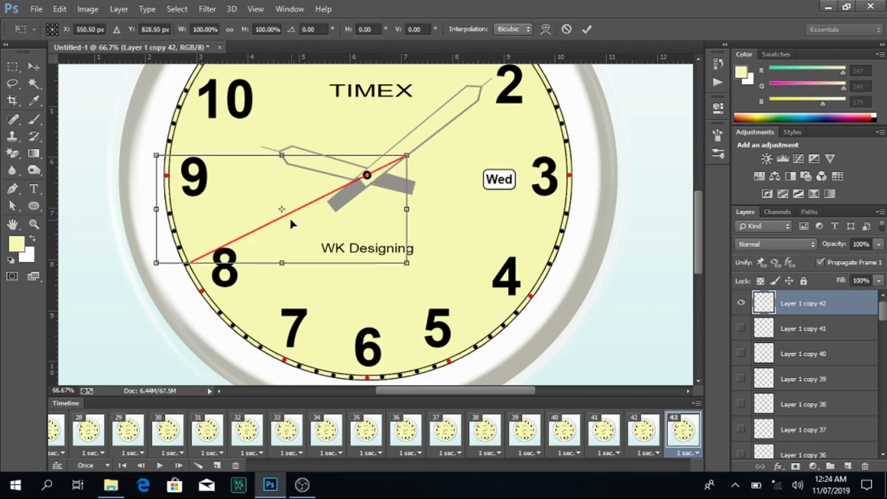
{"action": "left_click_drag", "start_coordinate": [424, 272], "coordinate": [416, 281]}
{"action": "key", "text": "Return"}
{"action": "left_click", "coordinate": [217, 465]}
{"action": "key", "text": "ctrl+j"}
{"action": "key", "text": "ctrl+t"}
{"action": "mouse_move", "coordinate": [135, 239]}
{"action": "left_mouse_down"}
{"action": "mouse_move", "coordinate": [119, 251]}
{"action": "mouse_move", "coordinate": [139, 212]}
{"action": "mouse_move", "coordinate": [142, 177]}
{"action": "left_mouse_up"}
{"action": "key", "text": "Return"}
Step: Add two frames, bringing the duplicated second hand round to point at 9
{"action": "left_click", "coordinate": [217, 466]}
{"action": "key", "text": "ctrl+j"}
{"action": "key", "text": "ctrl+t"}
{"action": "key", "text": "Return"}
{"action": "left_click", "coordinate": [217, 465]}
{"action": "key", "text": "ctrl+j"}
{"action": "key", "text": "ctrl+t"}
{"action": "key", "text": "Return"}
Step: Add a frame with the hand rotated just past 9, then hide Layer 1 copy 46
{"action": "left_click", "coordinate": [217, 465]}
{"action": "key", "text": "ctrl+j"}
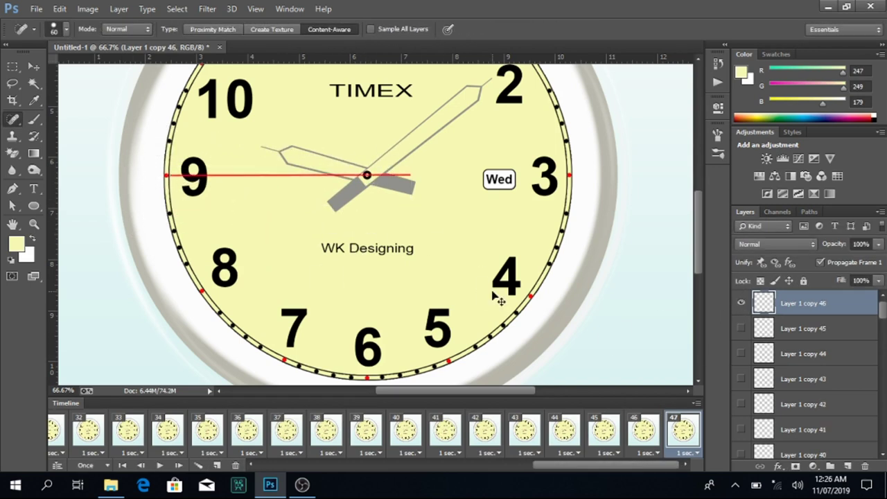
{"action": "key", "text": "ctrl+t"}
{"action": "left_click_drag", "start_coordinate": [149, 173], "coordinate": [143, 145]}
{"action": "key", "text": "Return"}
{"action": "scroll", "coordinate": [416, 208], "scroll_direction": "up", "scroll_amount": 3}
{"action": "left_click", "coordinate": [741, 303]}
Step: Rotate two new second-hand copies one tick up past 9, adding a frame for each
{"action": "key", "text": "ctrl+j"}
{"action": "key", "text": "ctrl+t"}
{"action": "left_click_drag", "start_coordinate": [156, 201], "coordinate": [148, 169]}
{"action": "key", "text": "Return"}
{"action": "left_click", "coordinate": [217, 465]}
{"action": "key", "text": "ctrl+j"}
{"action": "key", "text": "ctrl+t"}
{"action": "left_click_drag", "start_coordinate": [374, 239], "coordinate": [364, 229]}
{"action": "key", "text": "Return"}
{"action": "left_click", "coordinate": [217, 465]}
Step: Show Layer 1 copy 49 and rotate it and a new copy up toward 10
{"action": "left_click", "coordinate": [741, 303]}
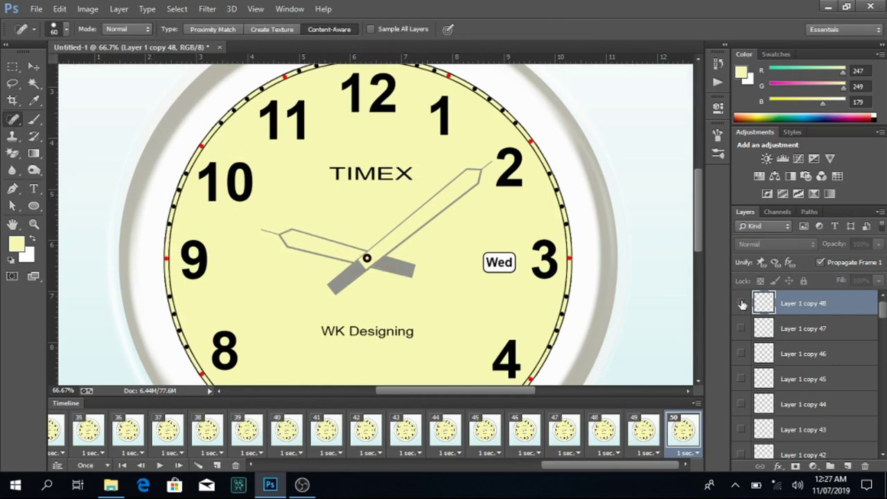
{"action": "left_click", "coordinate": [741, 303]}
{"action": "key", "text": "ctrl+t"}
{"action": "left_click_drag", "start_coordinate": [166, 149], "coordinate": [170, 123]}
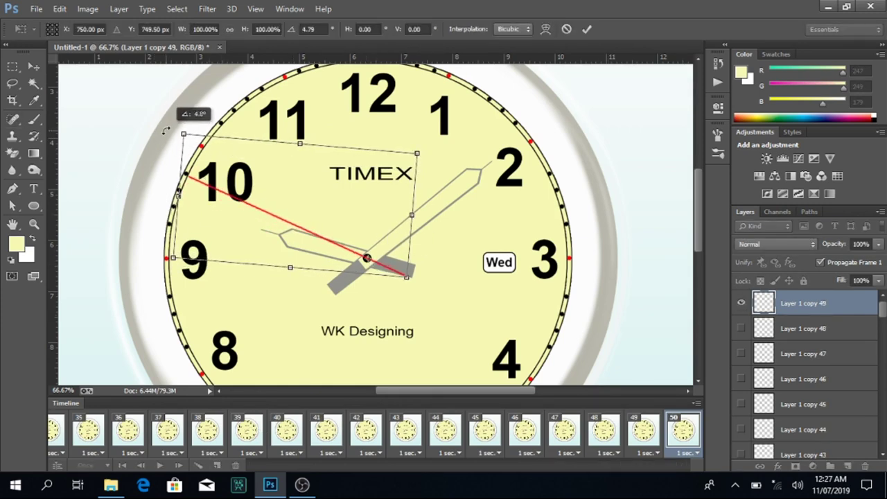
{"action": "key", "text": "Return"}
{"action": "left_click", "coordinate": [217, 465]}
{"action": "key", "text": "ctrl+j"}
{"action": "key", "text": "ctrl+t"}
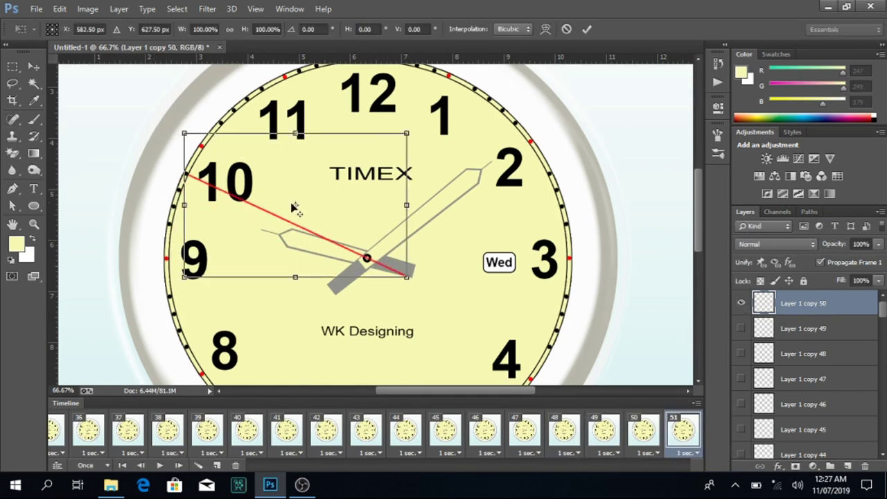
{"action": "left_click_drag", "start_coordinate": [157, 140], "coordinate": [170, 102]}
{"action": "key", "text": "Return"}
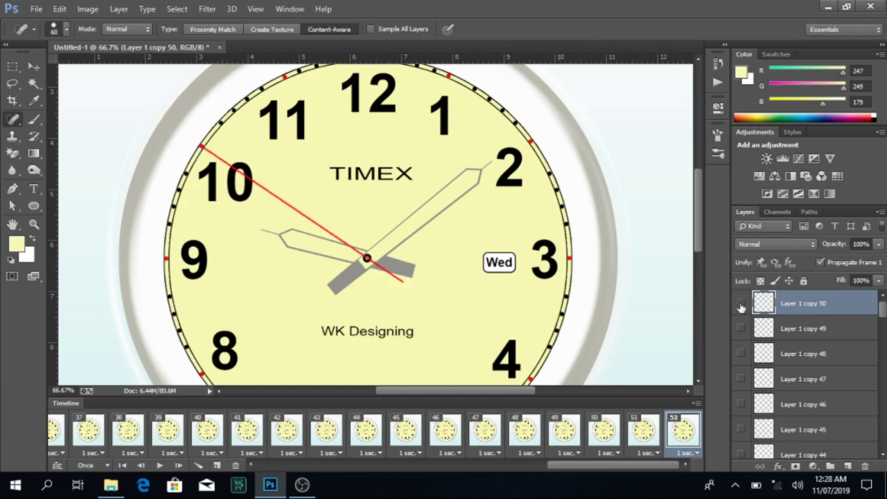
Step: Rotate the next two hand copies toward 11, adding a frame for each
{"action": "left_click", "coordinate": [741, 303]}
{"action": "key", "text": "ctrl+j"}
{"action": "key", "text": "ctrl+t"}
{"action": "left_click_drag", "start_coordinate": [194, 149], "coordinate": [208, 115]}
{"action": "key", "text": "Return"}
{"action": "scroll", "coordinate": [388, 208], "scroll_direction": "up", "scroll_amount": 2}
{"action": "left_click", "coordinate": [217, 465]}
{"action": "key", "text": "ctrl+j"}
{"action": "key", "text": "ctrl+t"}
{"action": "left_click_drag", "start_coordinate": [224, 147], "coordinate": [276, 108]}
{"action": "key", "text": "Return"}
Step: Add three frames, each with a new second-hand copy rotated one tick
{"action": "left_click", "coordinate": [217, 465]}
{"action": "key", "text": "ctrl+j"}
{"action": "key", "text": "ctrl+t"}
{"action": "key", "text": "Return"}
{"action": "left_click", "coordinate": [217, 465]}
{"action": "key", "text": "ctrl+j"}
{"action": "key", "text": "ctrl+t"}
{"action": "key", "text": "Return"}
{"action": "left_click", "coordinate": [217, 465]}
{"action": "key", "text": "ctrl+j"}
{"action": "key", "text": "ctrl+t"}
{"action": "key", "text": "Return"}
Step: Add two frames, rotating the hand copies one tick further toward 12
{"action": "left_click", "coordinate": [217, 465]}
{"action": "key", "text": "ctrl+j"}
{"action": "key", "text": "ctrl+t"}
{"action": "key", "text": "Return"}
{"action": "left_click_drag", "start_coordinate": [284, 89], "coordinate": [356, 79]}
{"action": "left_click", "coordinate": [217, 466]}
{"action": "key", "text": "ctrl+j"}
{"action": "key", "text": "ctrl+t"}
{"action": "key", "text": "Return"}
Step: Duplicate the hand layer again and rotate the final copy upright at 12 on frame 61
{"action": "key", "text": "ctrl+j"}
{"action": "key", "text": "ctrl+t"}
{"action": "key", "text": "Return"}
{"action": "key", "text": "ctrl+j"}
{"action": "key", "text": "ctrl+t"}
{"action": "key", "text": "Escape"}
{"action": "left_click", "coordinate": [217, 465]}
{"action": "key", "text": "ctrl+j"}
{"action": "key", "text": "ctrl+t"}
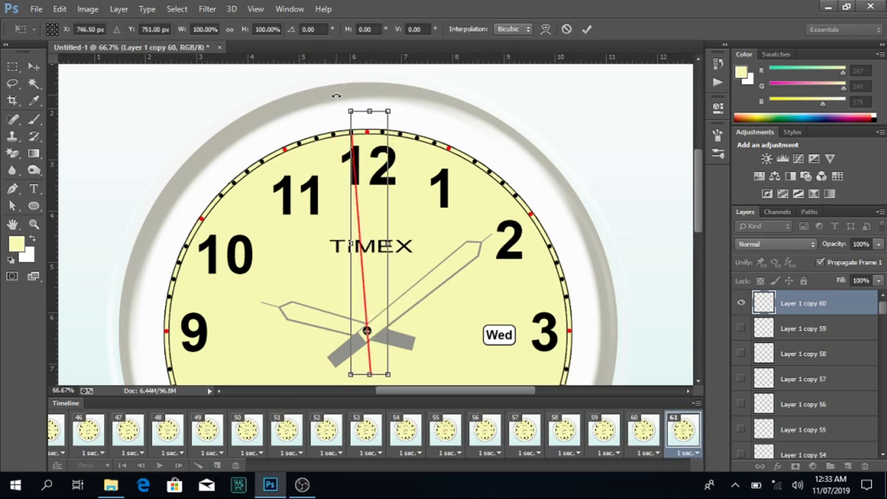
{"action": "left_click_drag", "start_coordinate": [338, 95], "coordinate": [353, 95]}
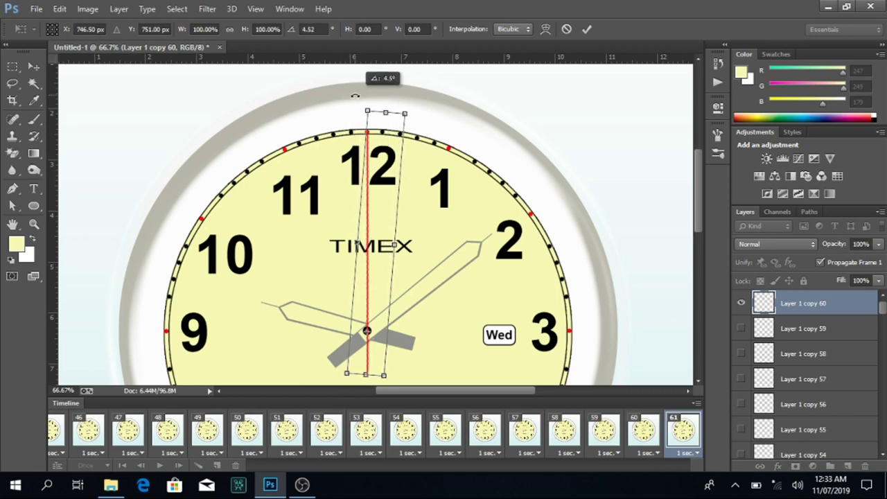
{"action": "key", "text": "Escape"}
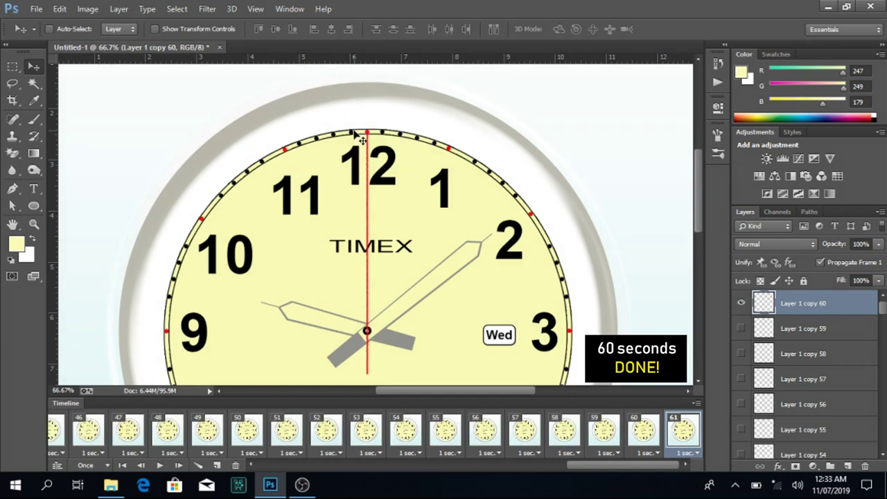
Step: Fit the whole clock in the window and play the 61-frame second-hand sweep from frame 1
{"action": "key", "text": "ctrl+0"}
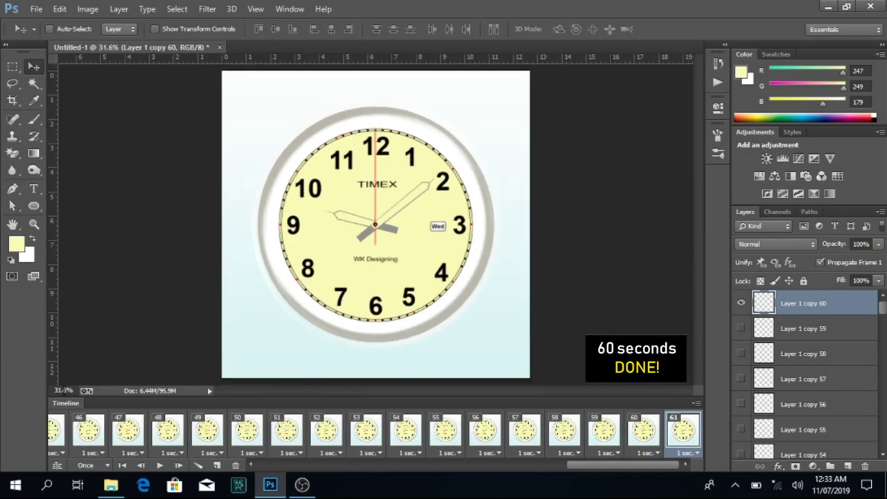
{"action": "left_click", "coordinate": [123, 467]}
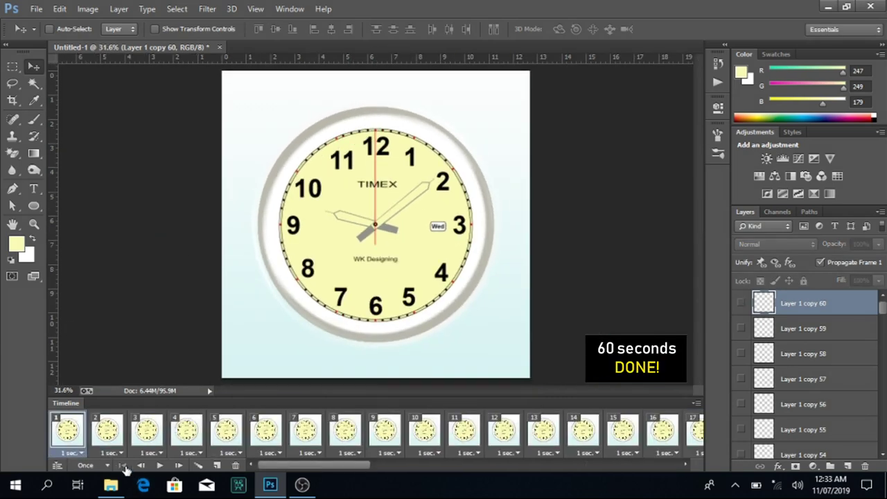
{"action": "left_click", "coordinate": [125, 465]}
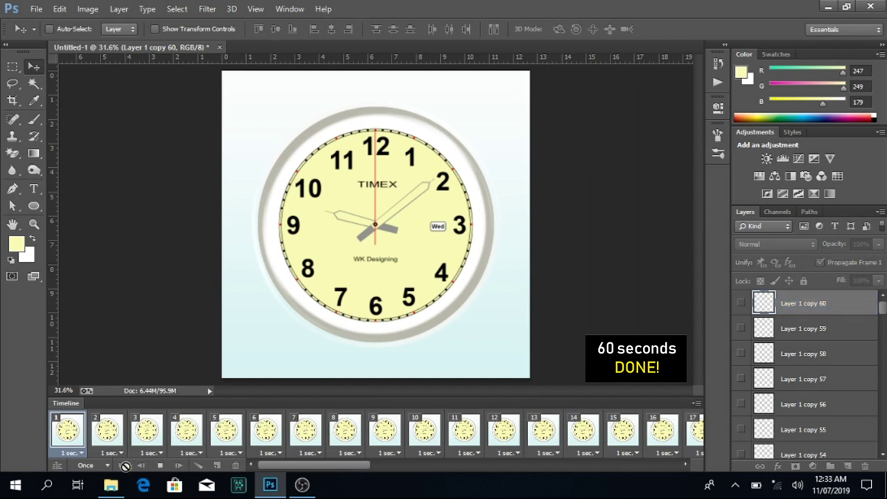